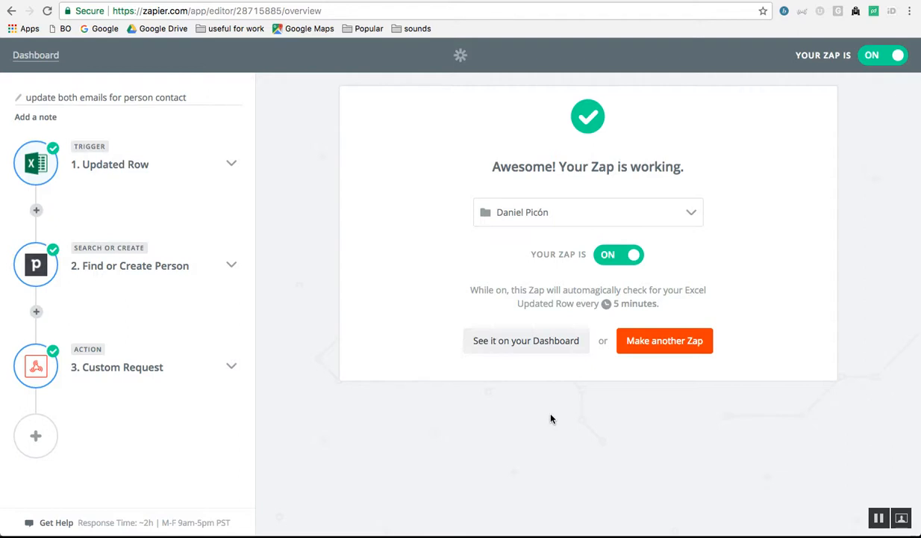
- Check the Pipedrive person's current emails, the Zap overview and the email spreadsheet
key("ctrl+Tab")
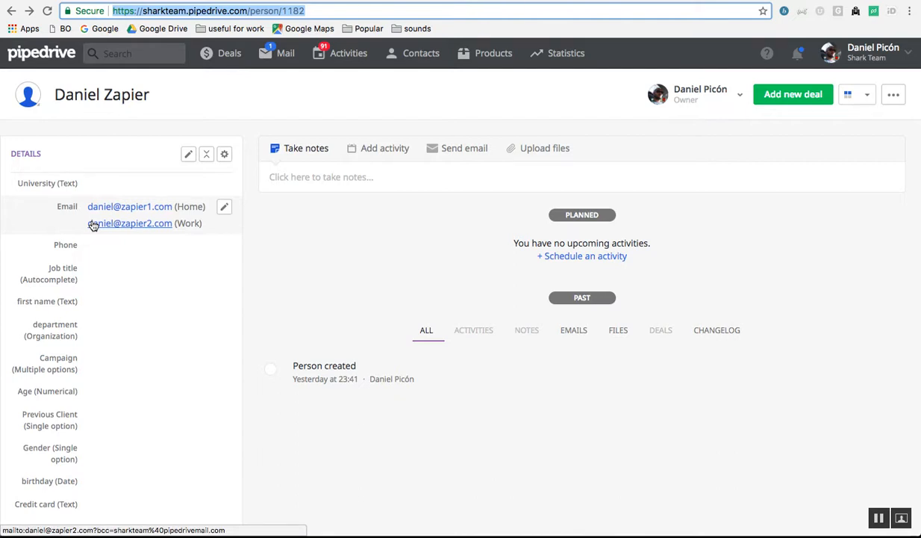
key("ctrl+Tab")
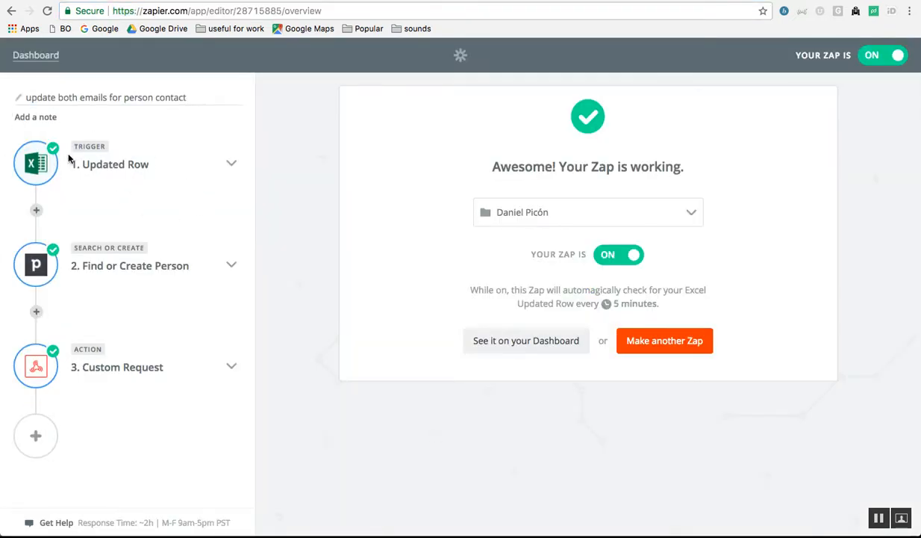
key("ctrl+Tab")
- Review the Excel Updated Row trigger's options and re-run its test
left_click(232, 165)
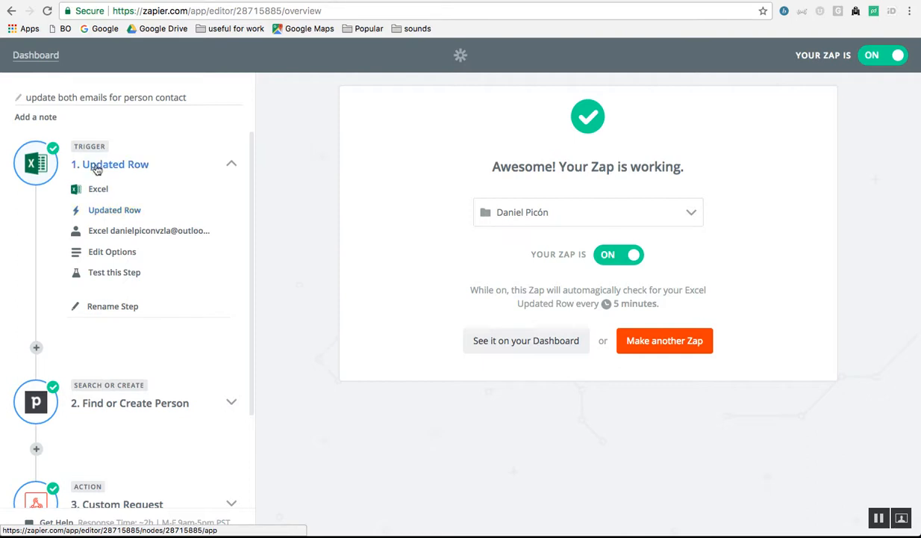
left_click(121, 257)
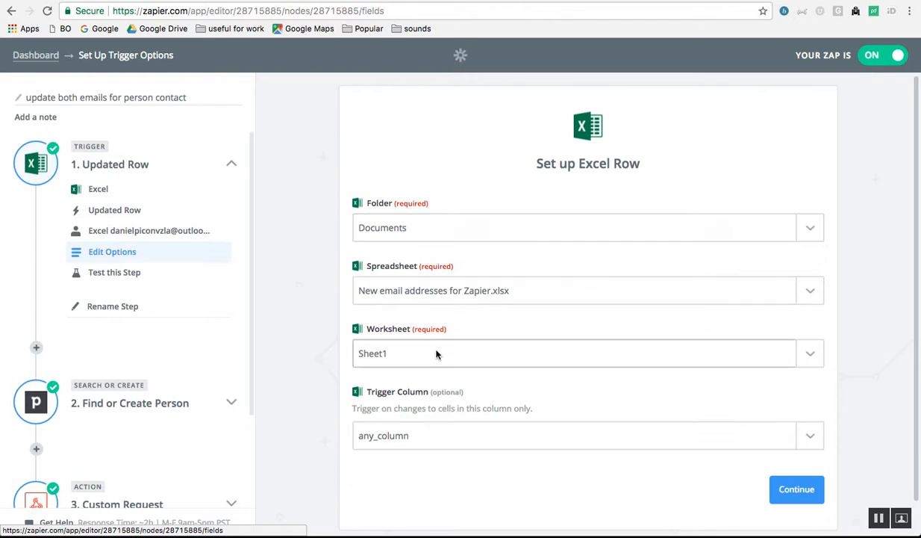
left_click(150, 276)
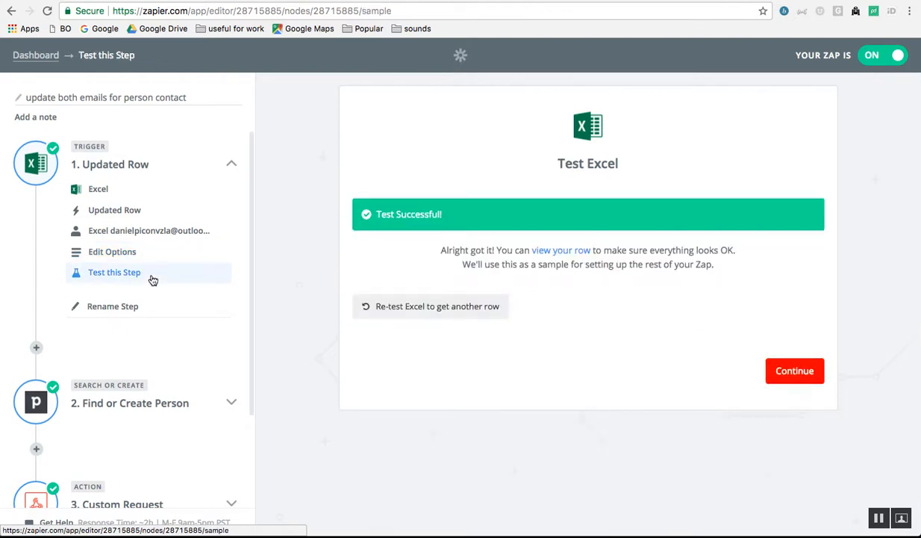
- Show the Excel sample row and compare it with spreadsheet row 2's name and emails
left_click(582, 252)
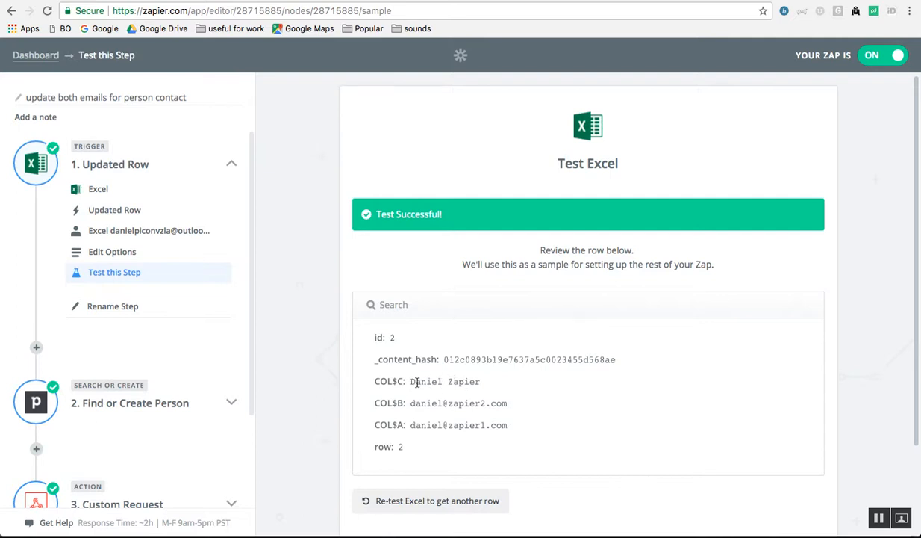
key("ctrl+Tab")
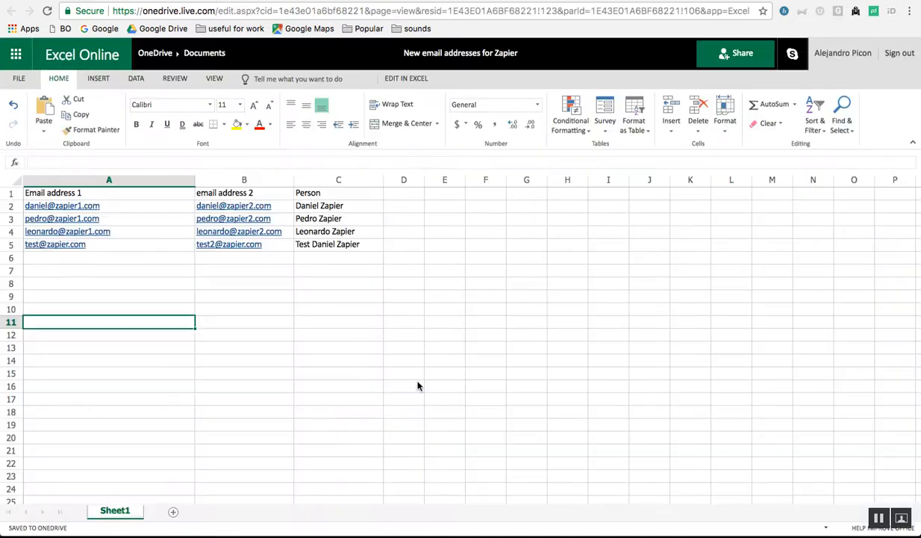
key("ctrl+Tab")
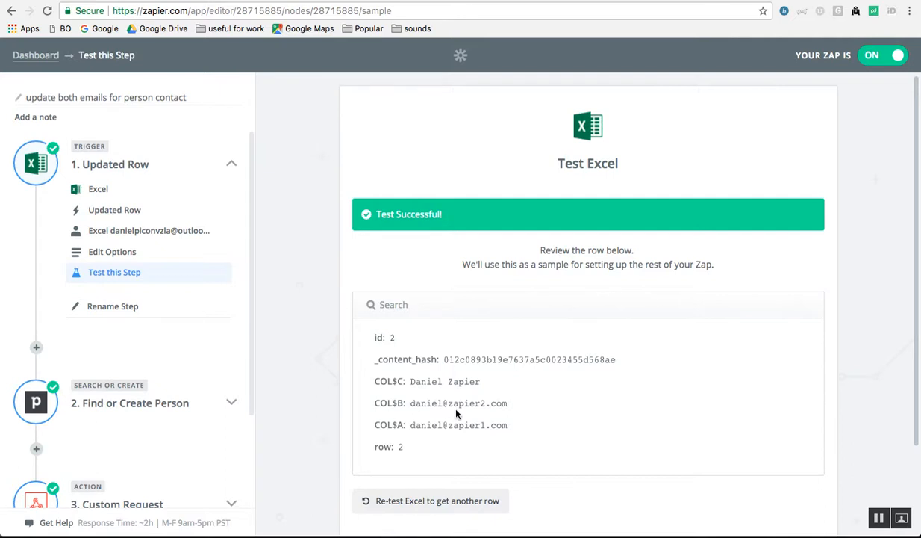
key("ctrl+Tab")
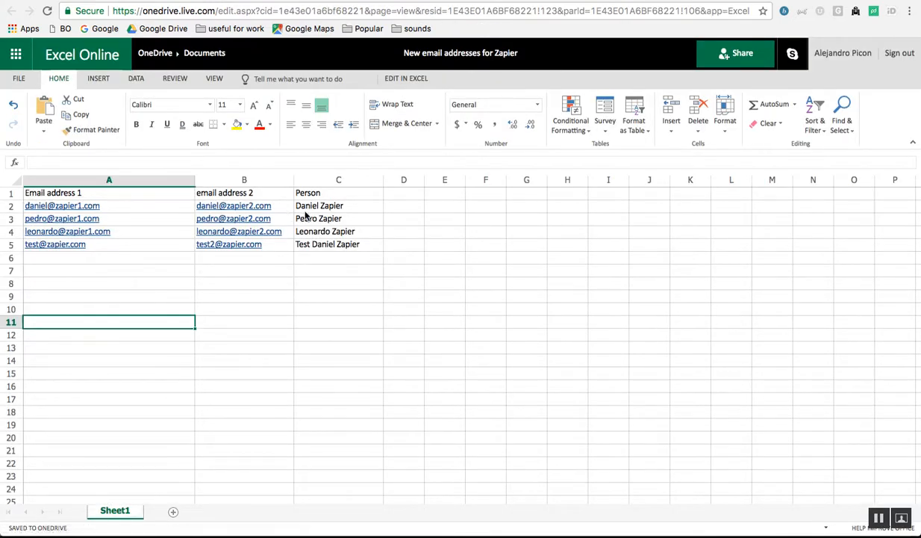
key("ctrl+Tab")
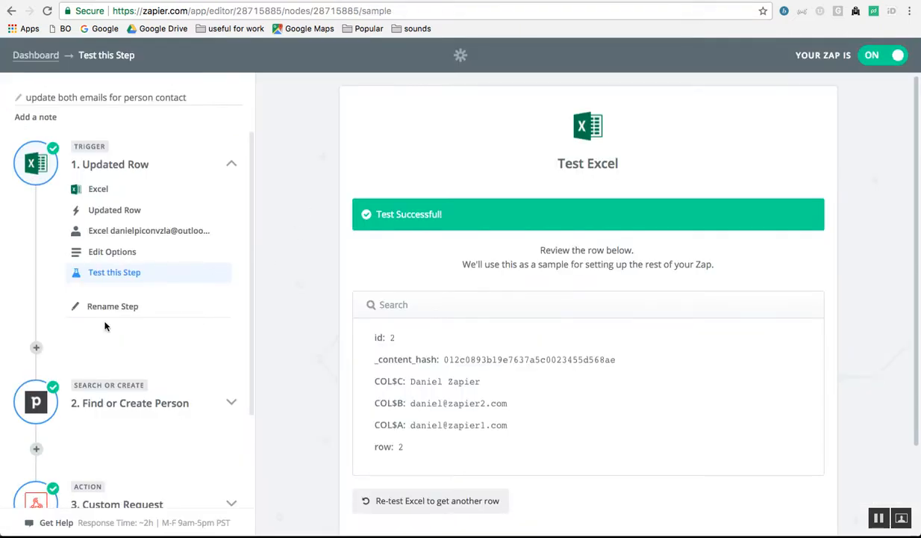
- Review step 2's Pipedrive app, Find or Create Person action, account and Name search options
left_click(230, 403)
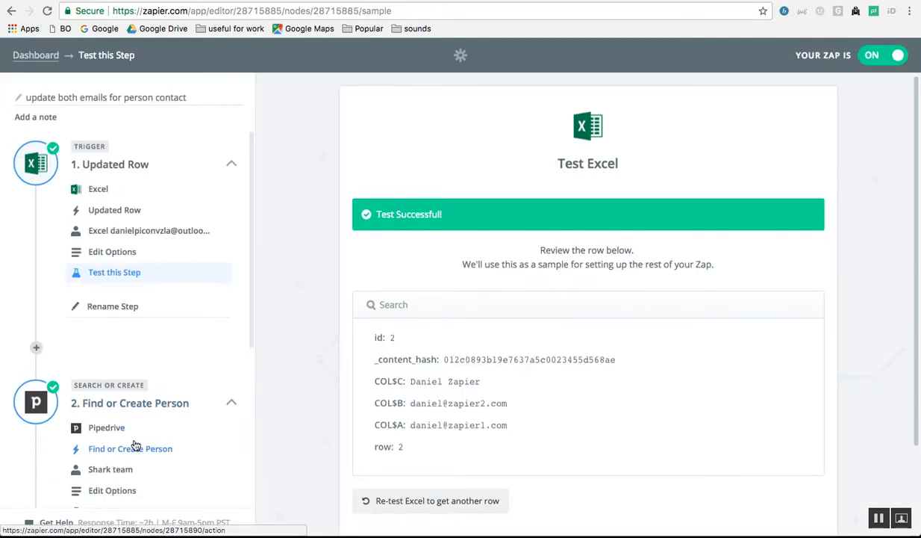
scroll(136, 442, "down", 3)
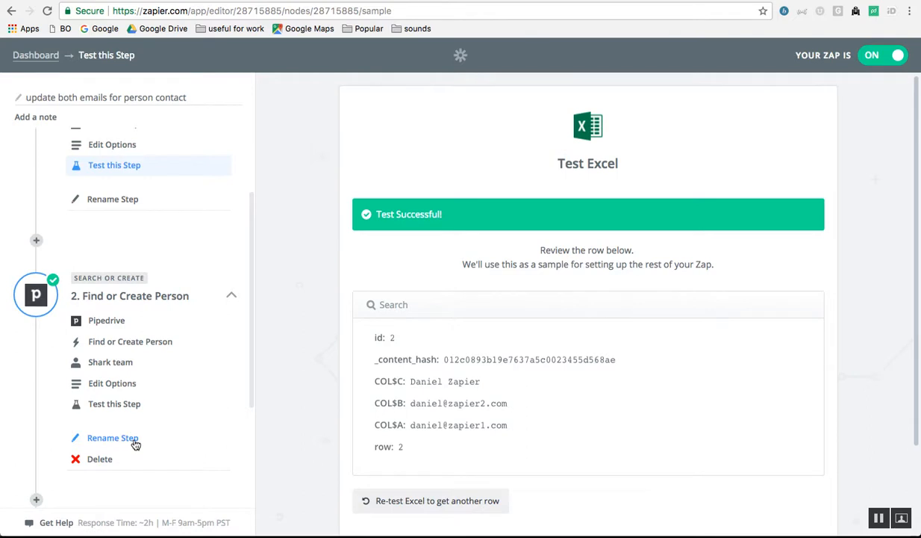
left_click(112, 320)
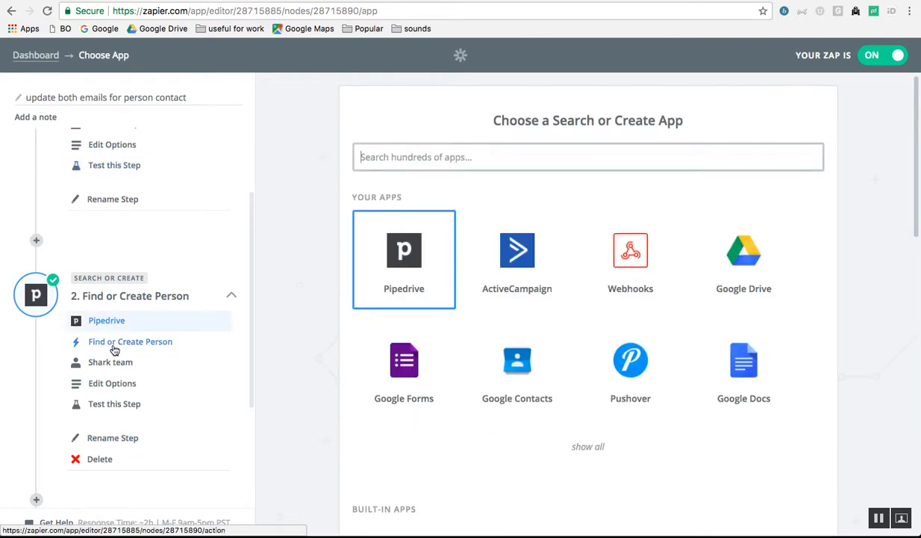
left_click(114, 342)
scroll(500, 345, "down", 5)
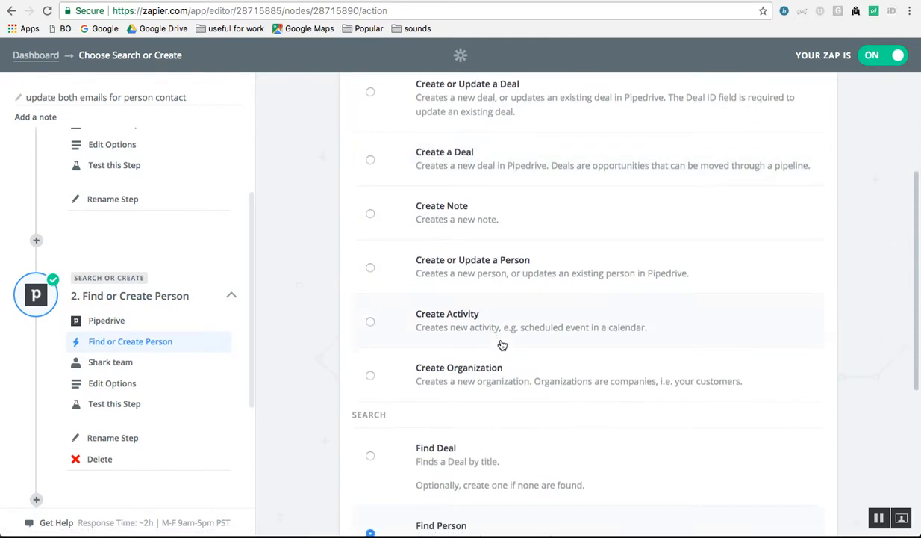
scroll(500, 345, "down", 5)
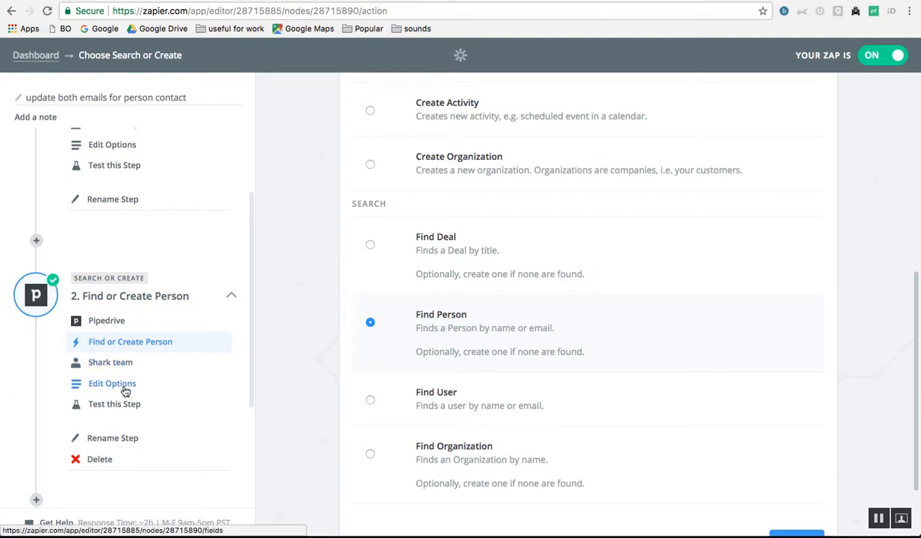
left_click(110, 362)
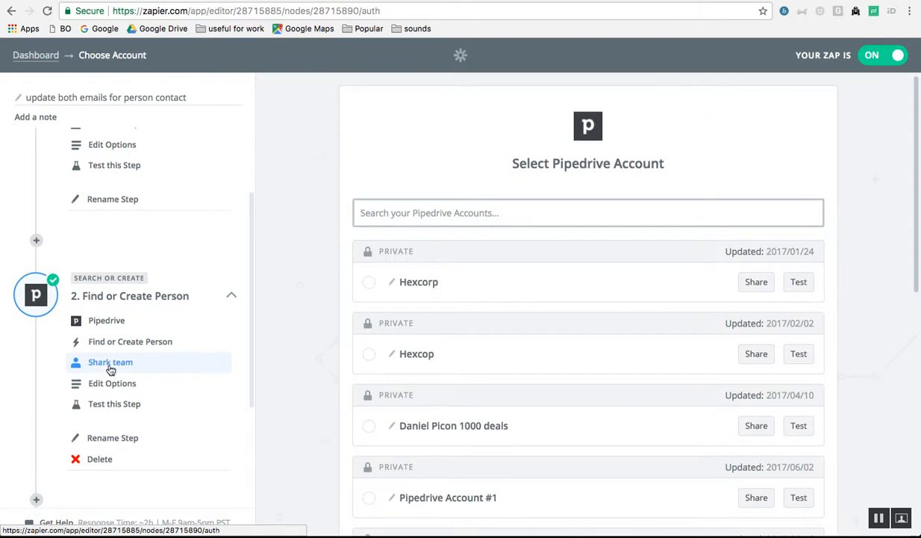
left_click(116, 383)
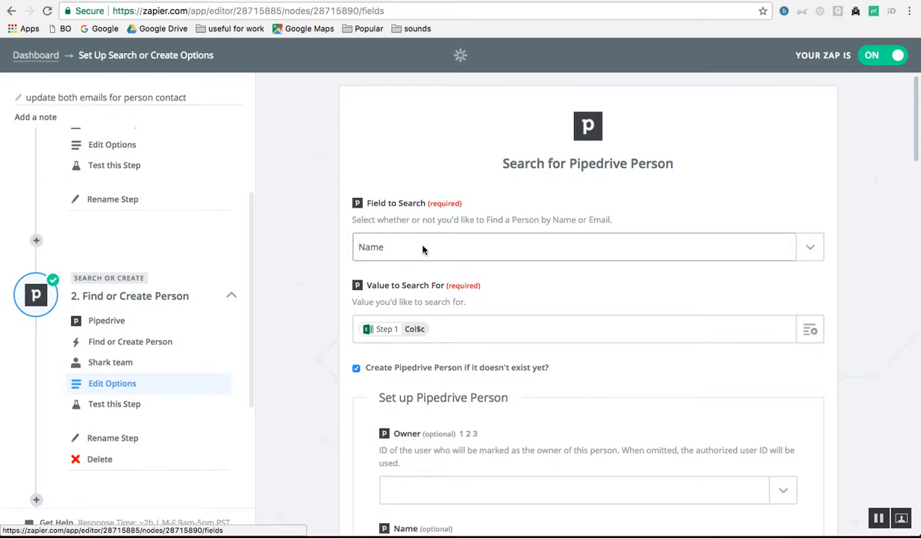
key("ctrl+Tab")
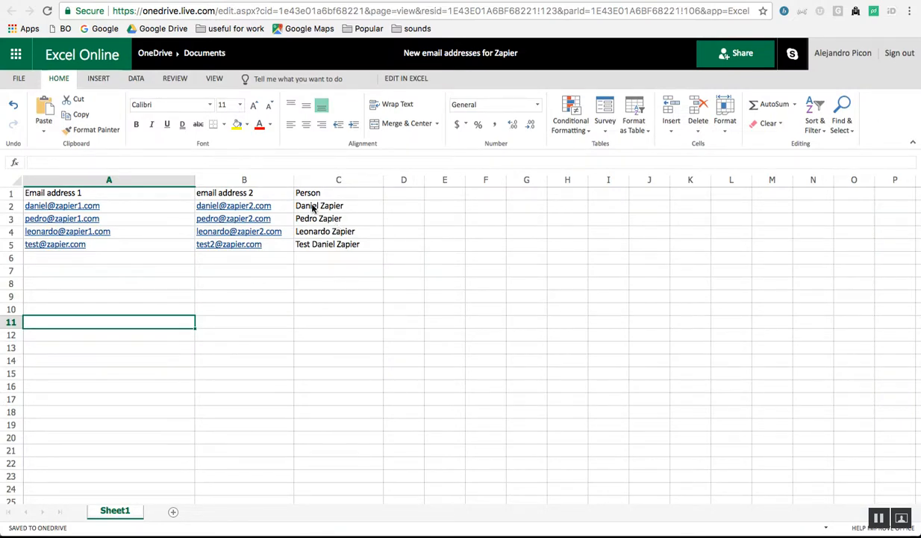
key("ctrl+shift+Tab")
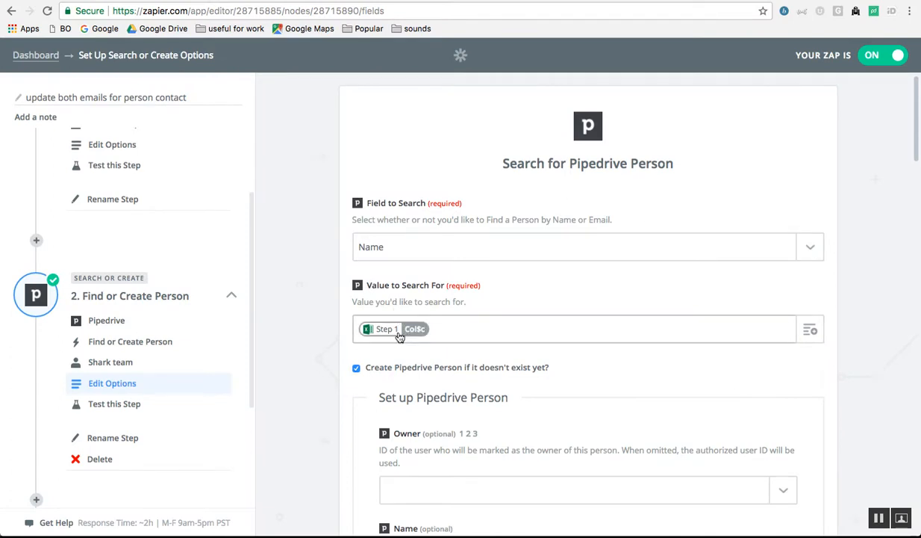
key("ctrl+Tab")
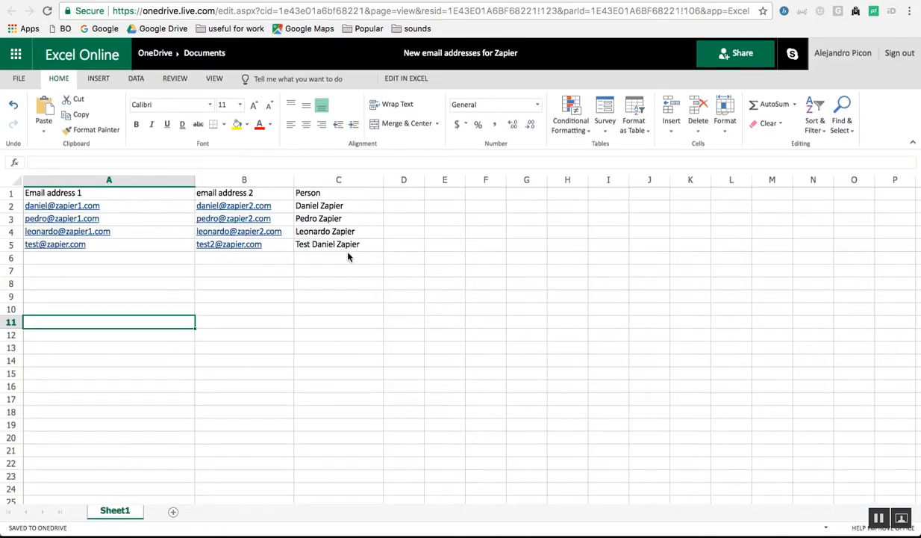
left_click(317, 209)
key("ctrl+shift+Tab")
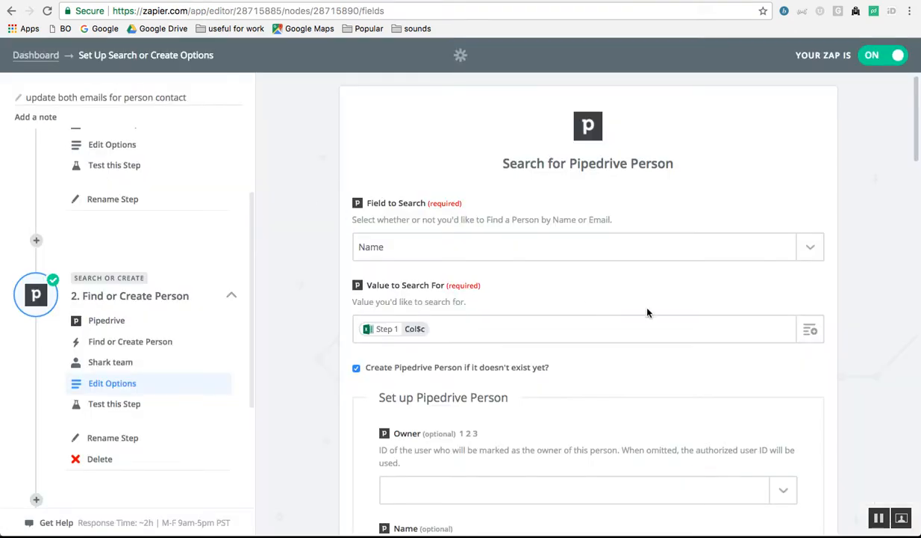
left_click(810, 329)
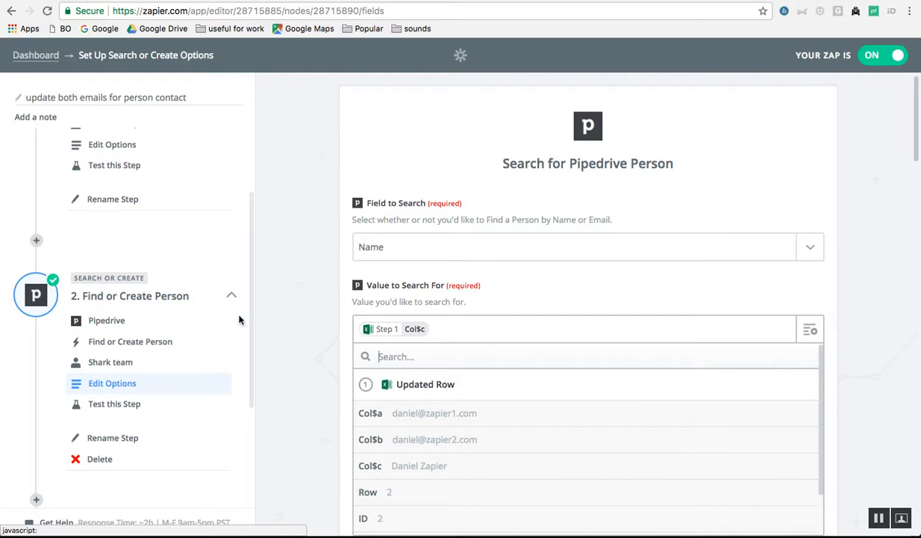
scroll(233, 318, "up", 3)
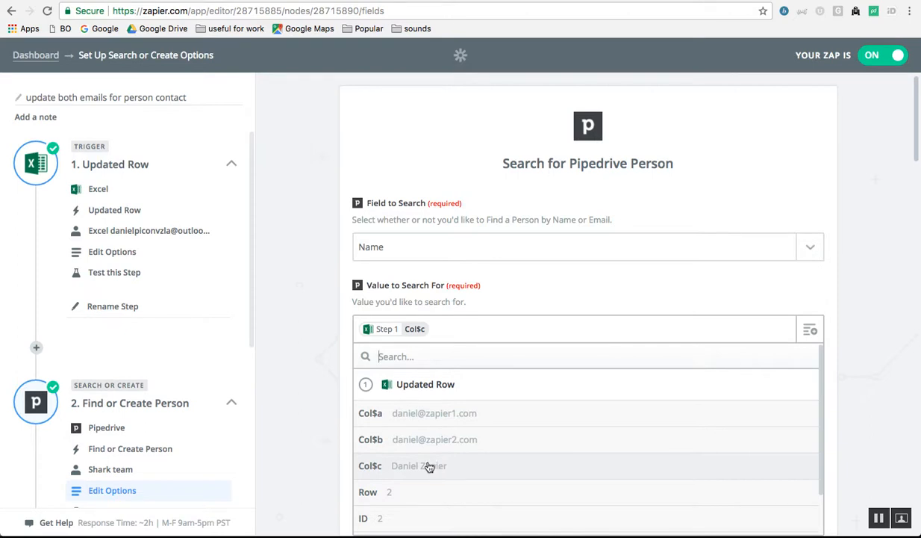
left_click(564, 301)
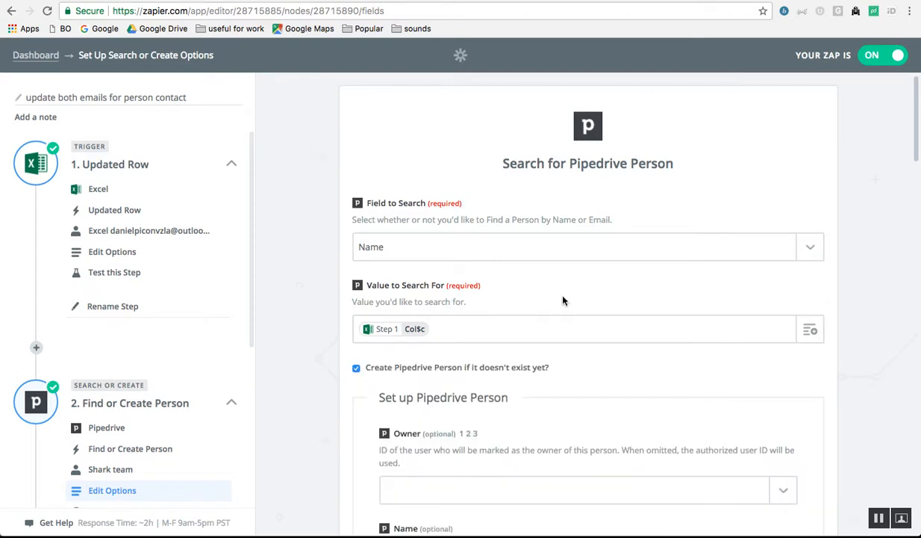
scroll(563, 301, "down", 3)
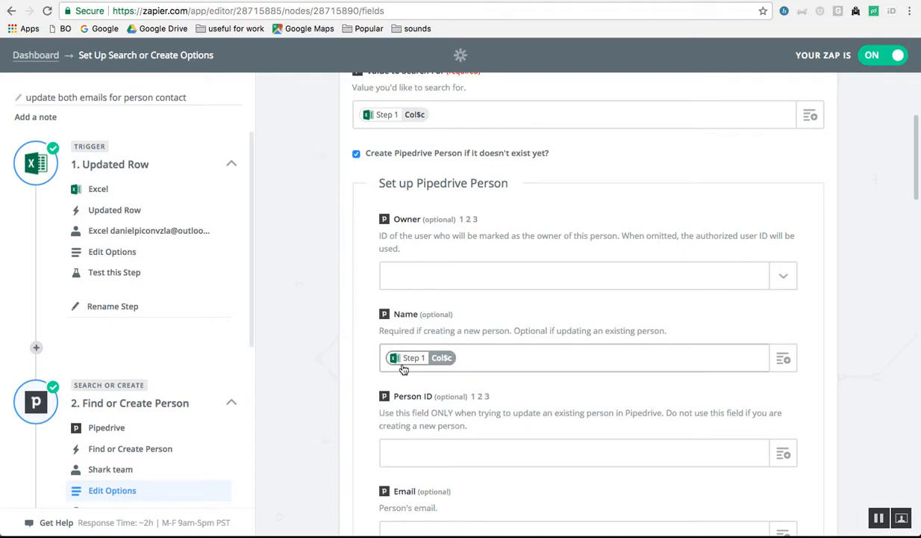
scroll(430, 426, "down", 8)
scroll(430, 425, "down", 12)
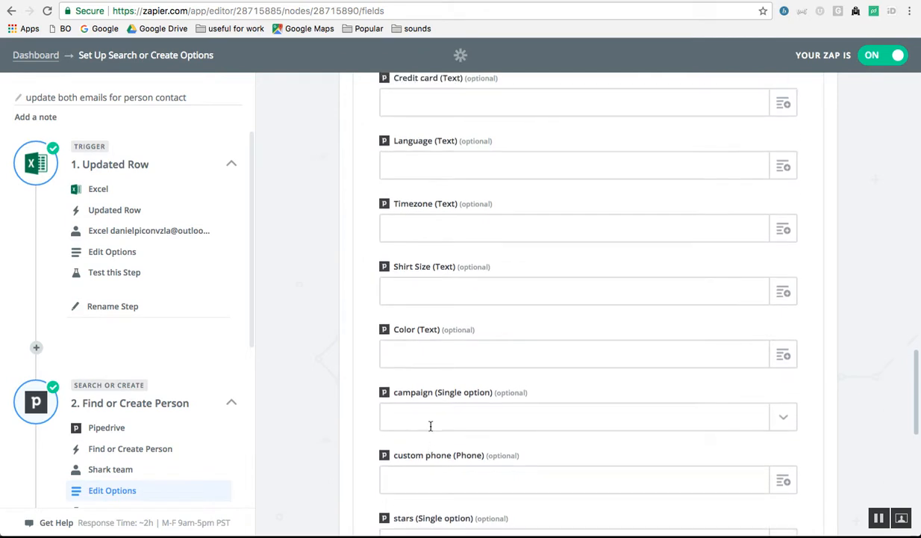
scroll(430, 426, "up", 12)
scroll(469, 331, "up", 3)
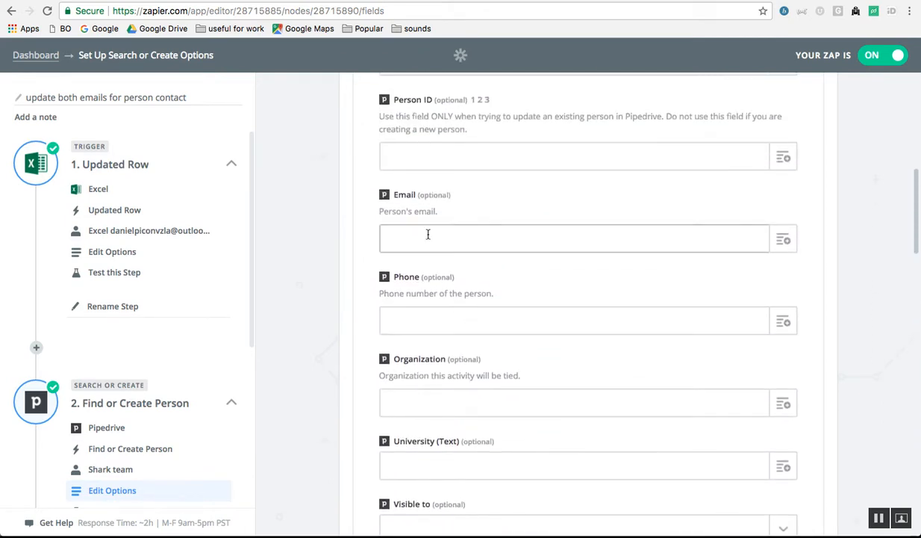
left_click(384, 234)
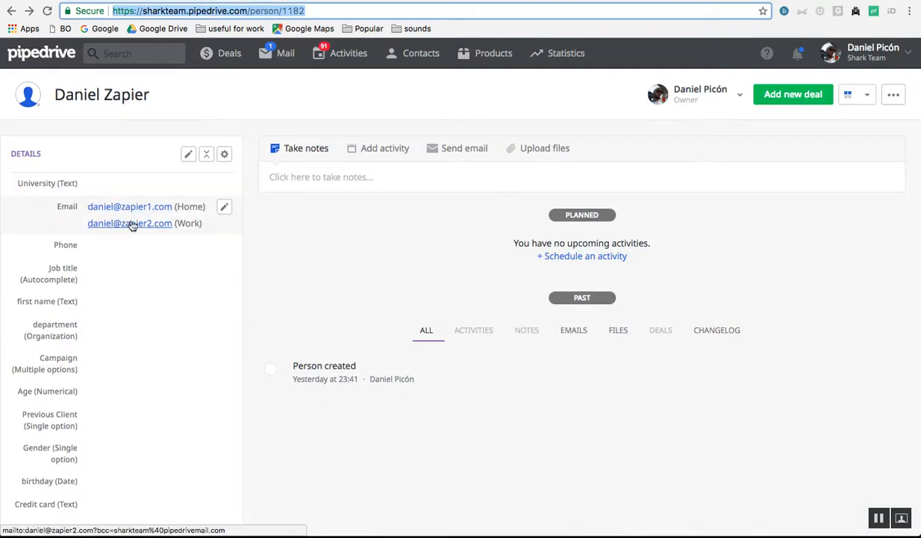
key("ctrl+Tab")
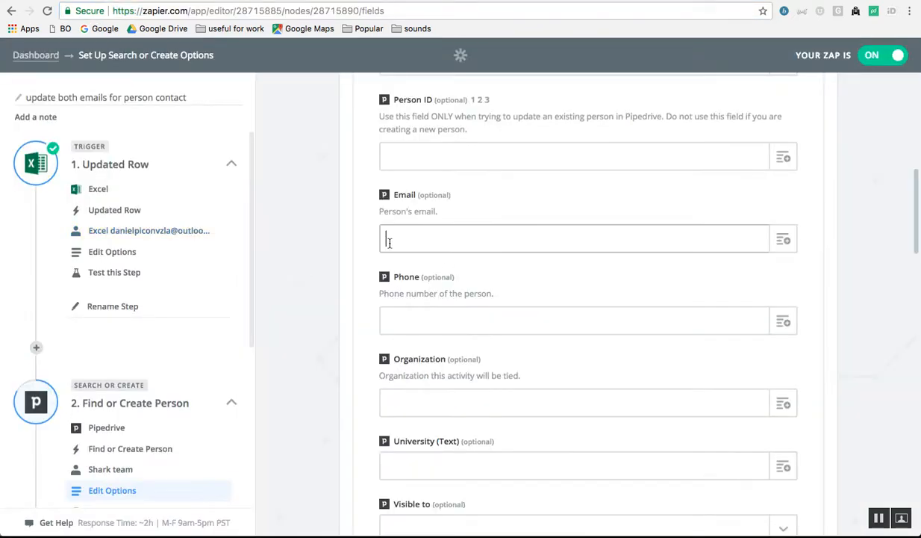
left_click(459, 233)
scroll(455, 375, "up", 5)
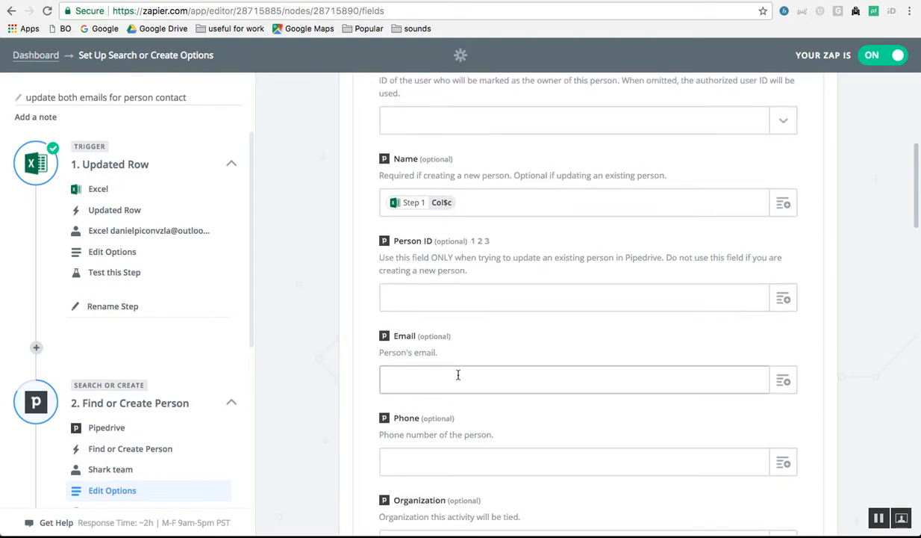
scroll(458, 375, "up", 1)
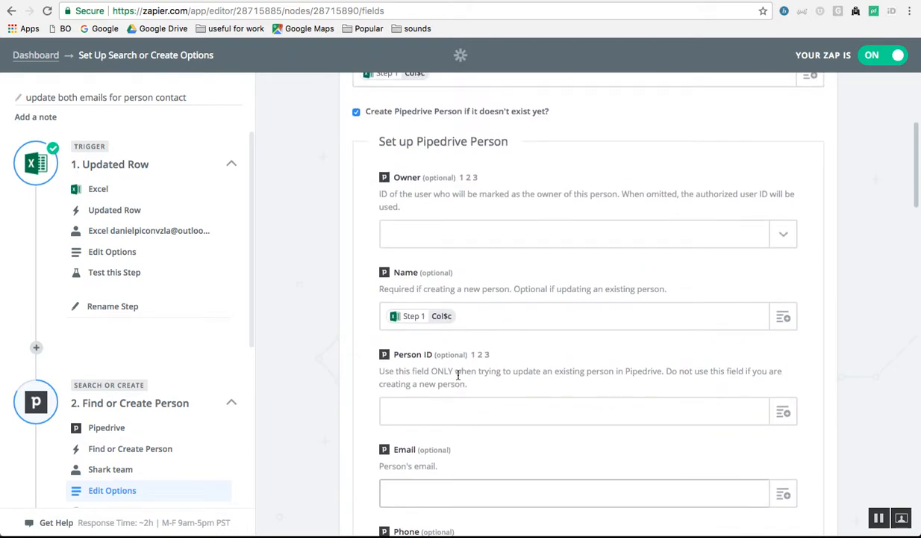
scroll(459, 375, "down", 10)
scroll(458, 375, "down", 12)
scroll(459, 375, "down", 6)
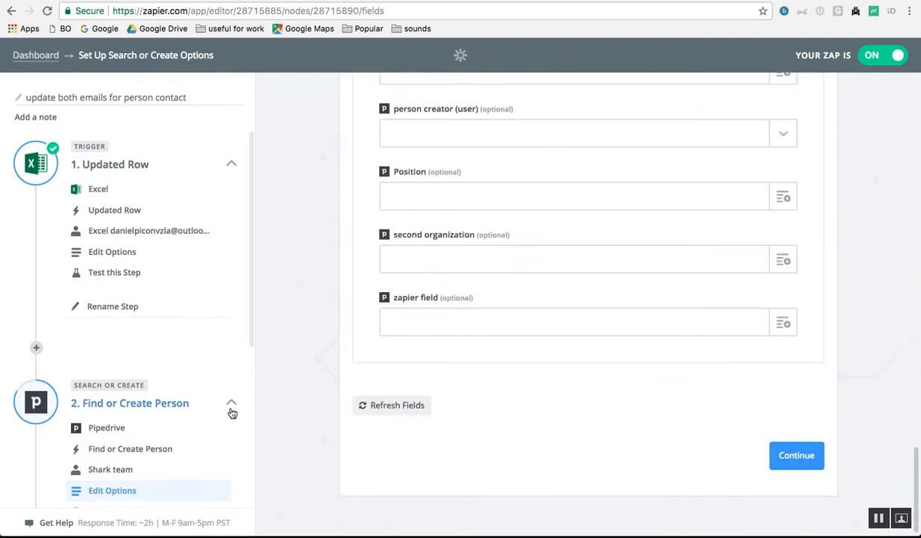
scroll(172, 430, "down", 4)
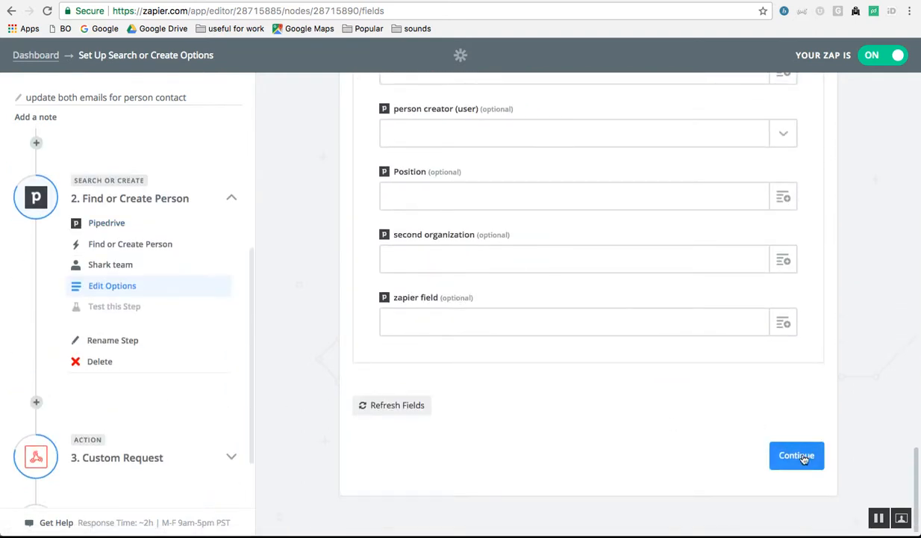
- Test the Pipedrive Find or Create Person step, then expand step 3 Custom Request
left_click(797, 455)
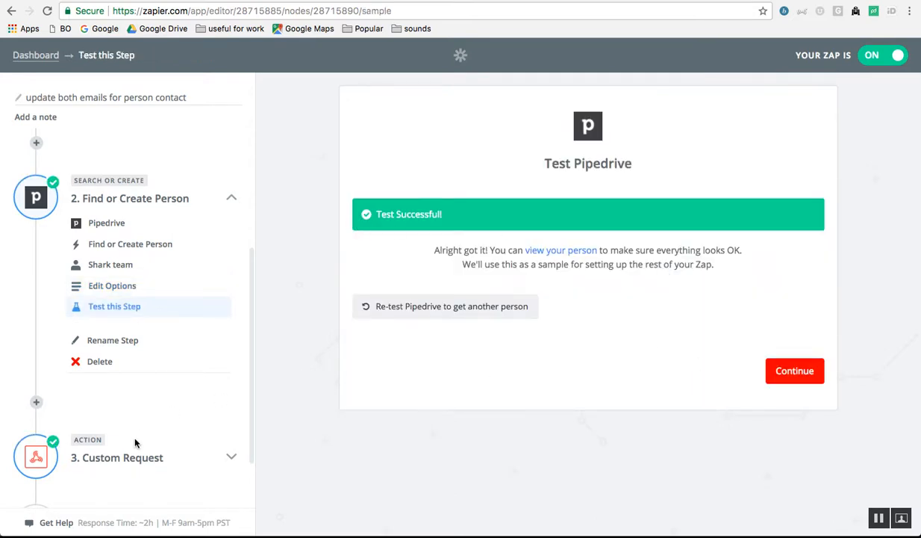
scroll(135, 439, "down", 2)
left_click(232, 386)
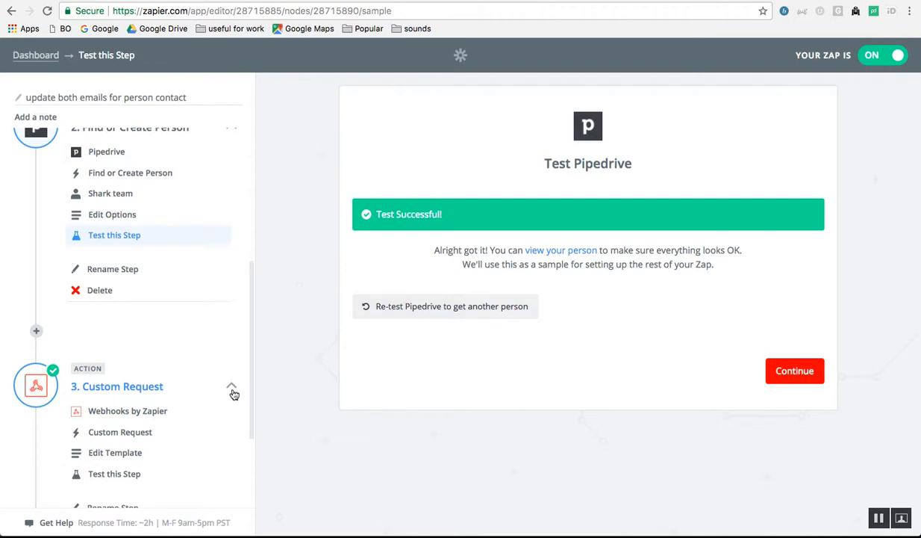
scroll(135, 407, "down", 4)
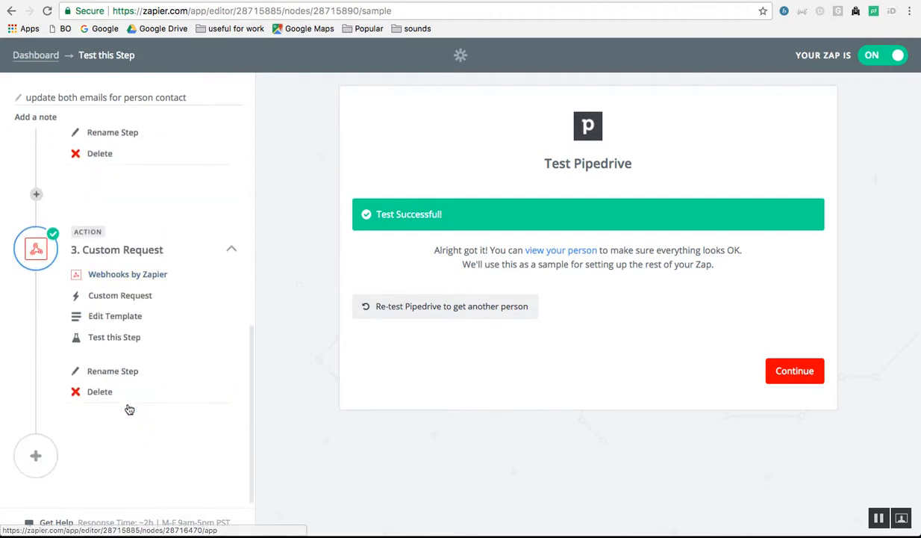
- Review the Webhooks Custom Request template's PUT to the Pipedrive persons URL, then view the person
left_click(104, 276)
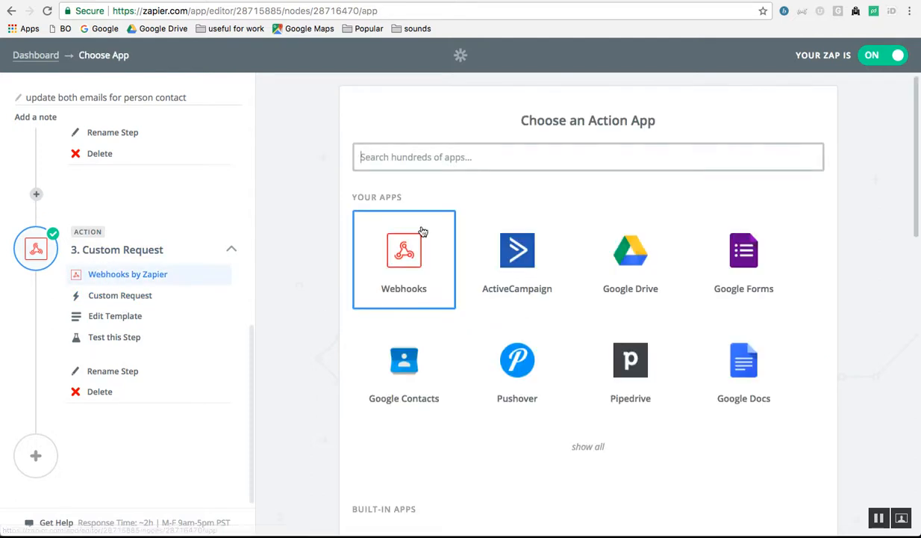
left_click(121, 296)
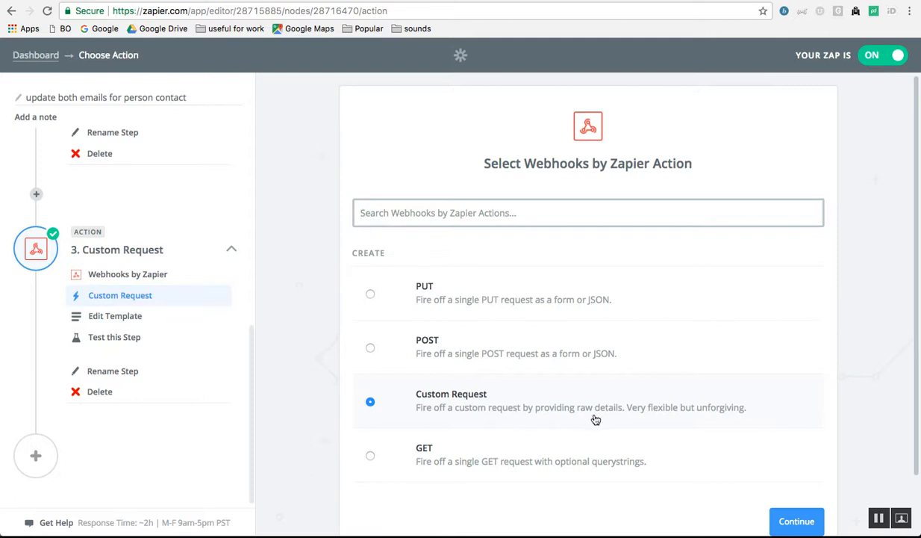
left_click(106, 319)
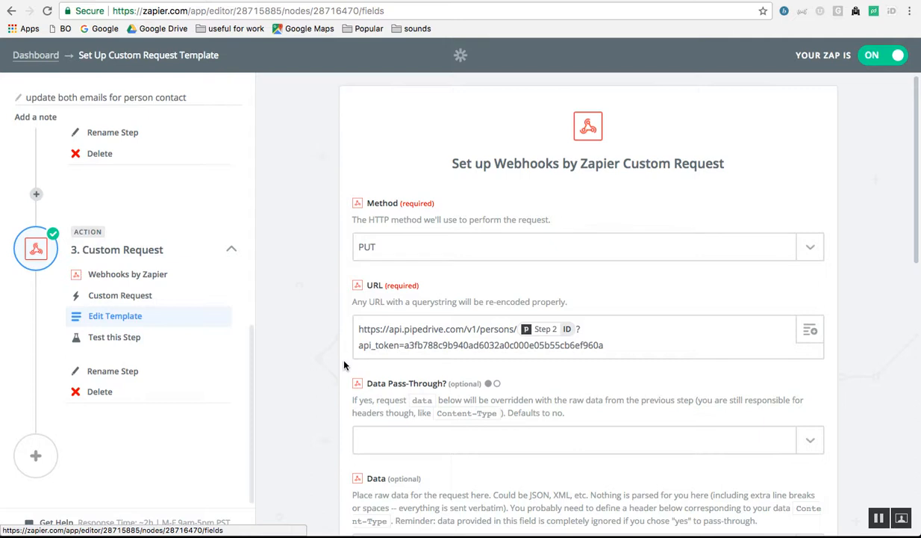
key("ctrl+Tab")
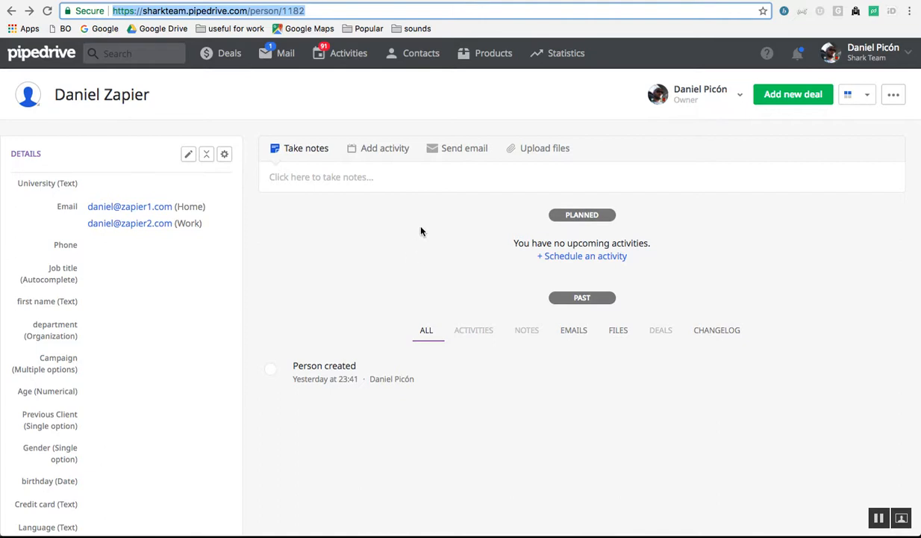
- Switch to the Pipedrive API docs' Update a person page
key("ctrl+Tab")
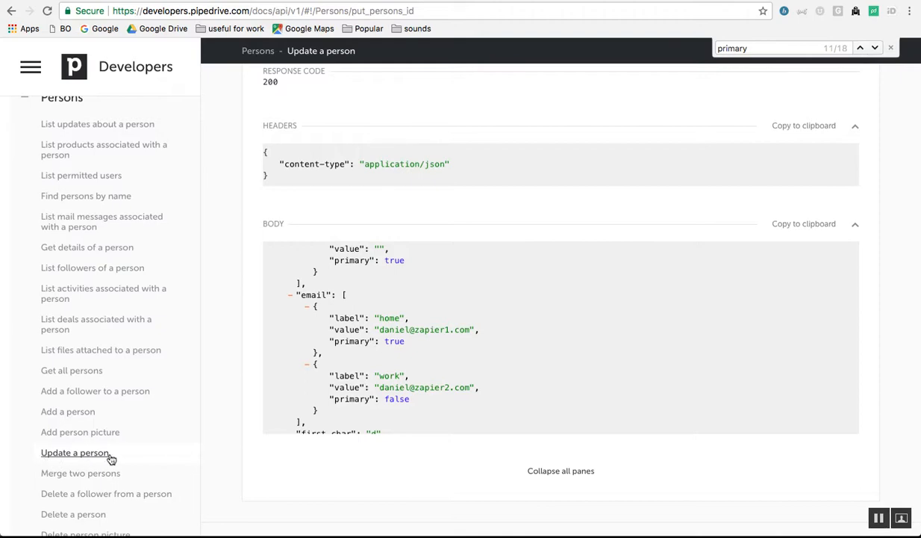
- Locate and select the home and work email array in the Update a person docs, then return to Zapier
scroll(239, 234, "up", 5)
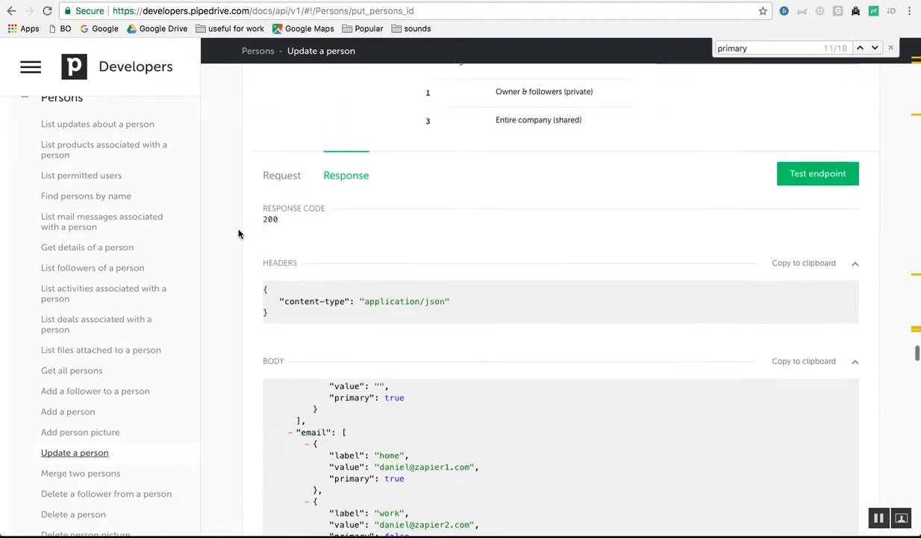
scroll(239, 233, "up", 4)
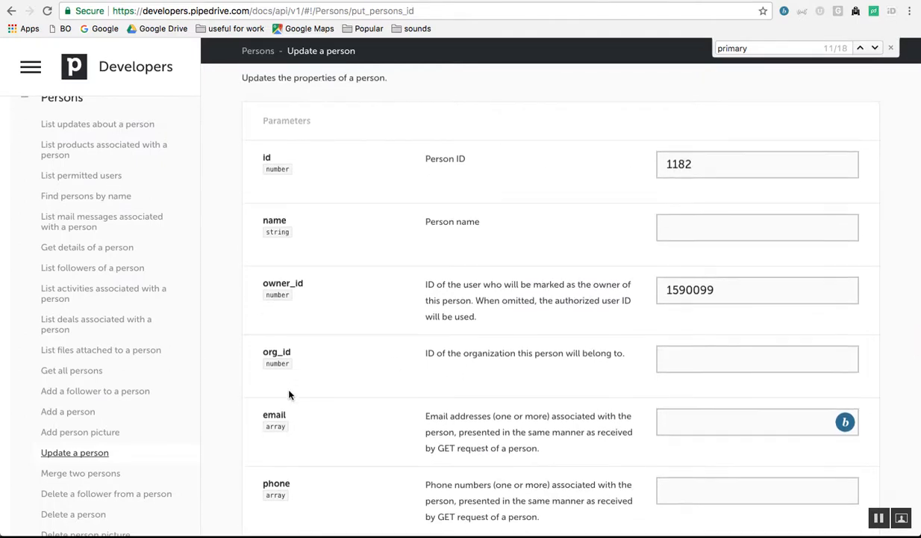
scroll(290, 395, "up", 1)
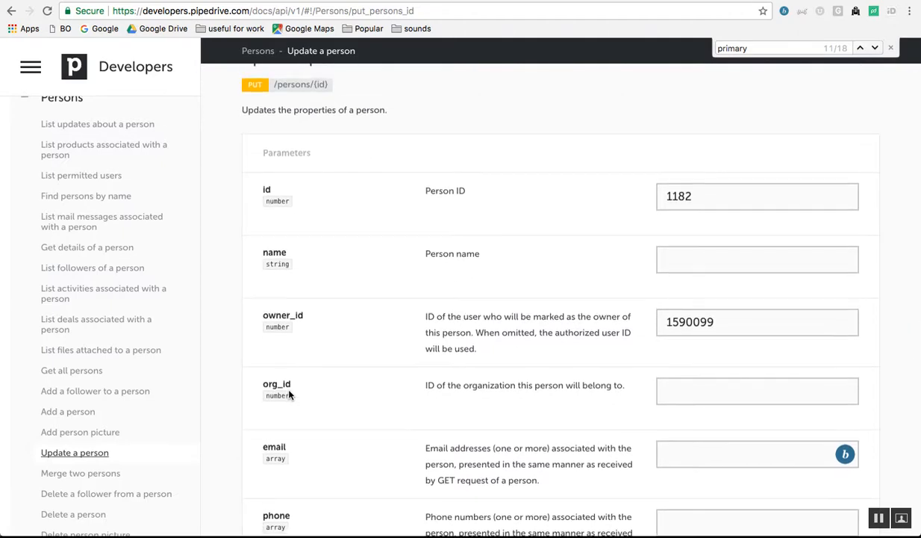
scroll(290, 395, "down", 5)
scroll(290, 394, "down", 10)
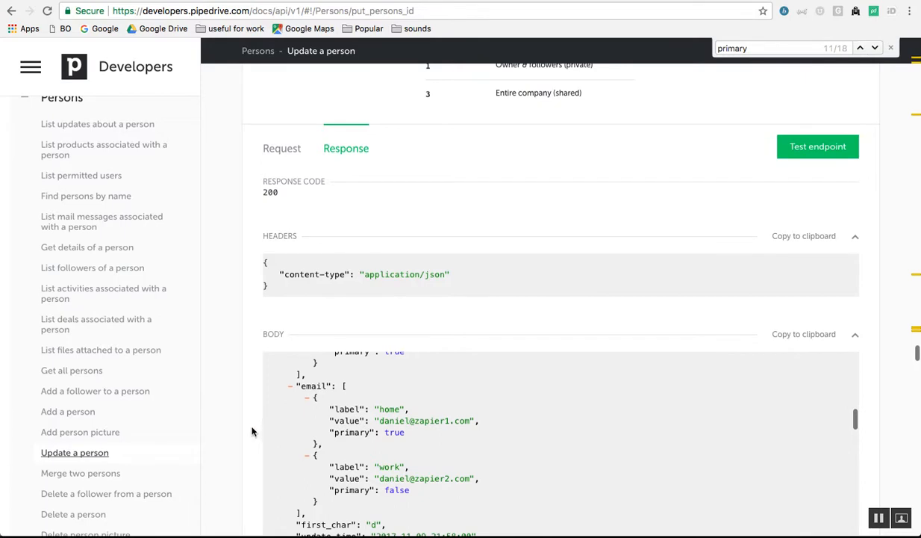
scroll(251, 431, "down", 2)
scroll(310, 364, "up", 3)
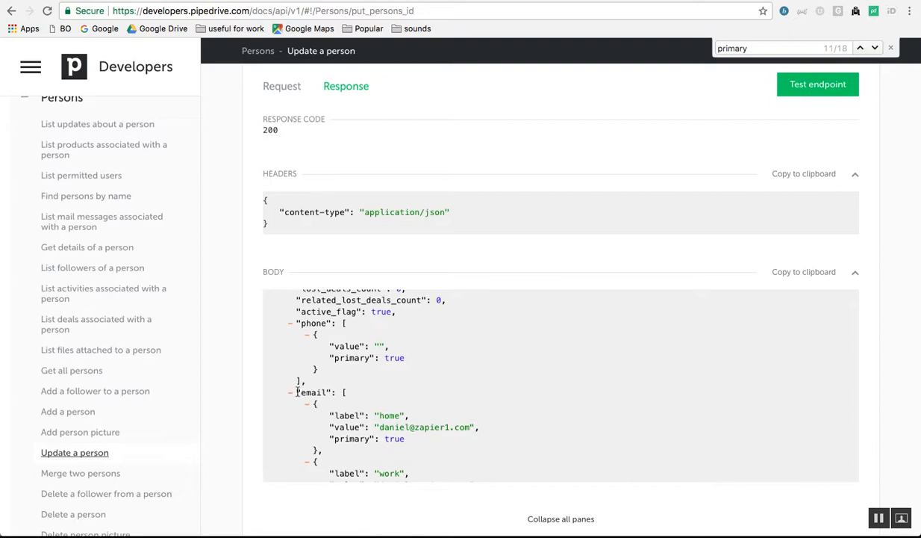
left_click_drag(297, 391, 334, 407)
scroll(340, 410, "down", 3)
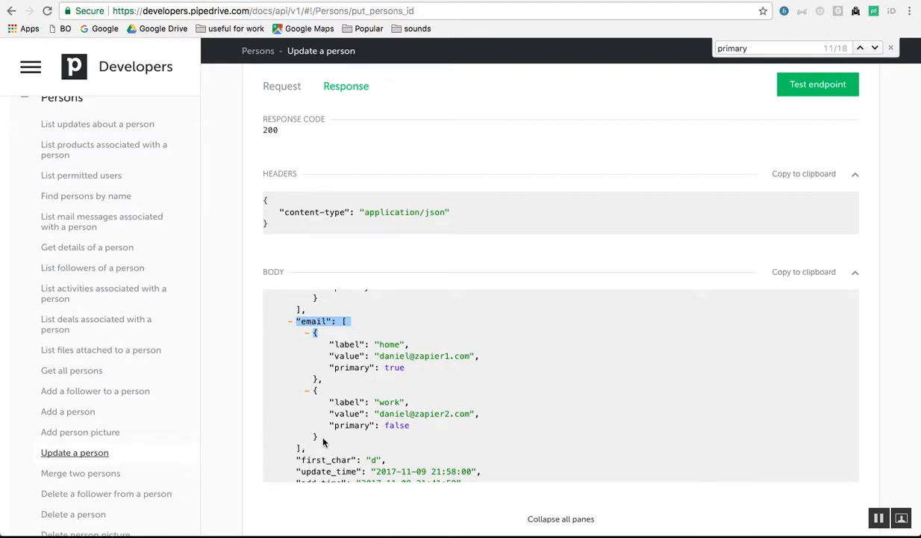
left_click(300, 448, "shift")
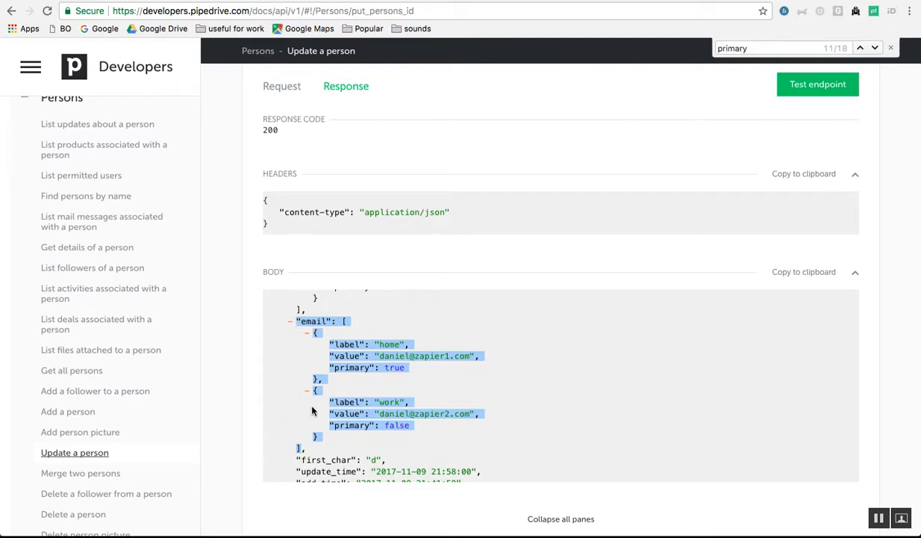
key("ctrl+shift+Tab")
key("ctrl+shift+Tab")
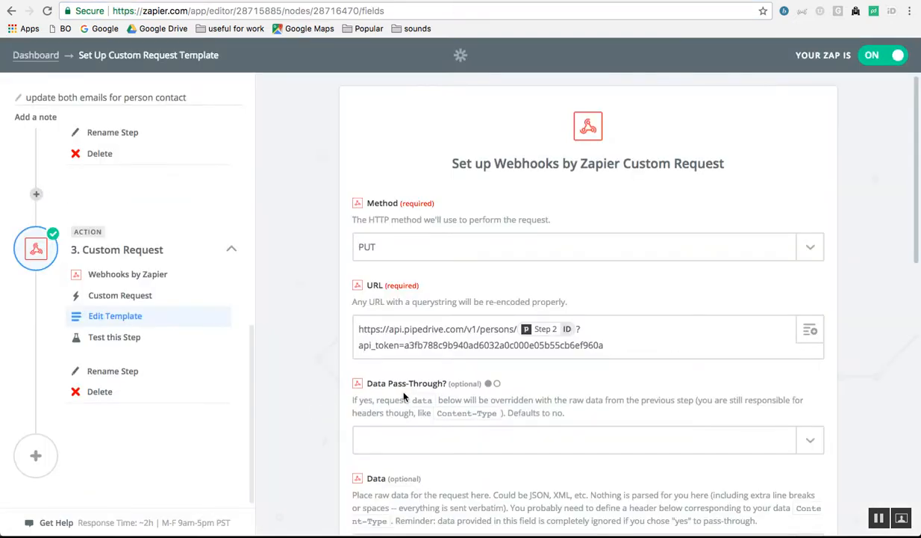
- Compare the Data body's email array with the Pipedrive person's Home and Work emails
scroll(389, 377, "down", 5)
scroll(403, 396, "down", 2)
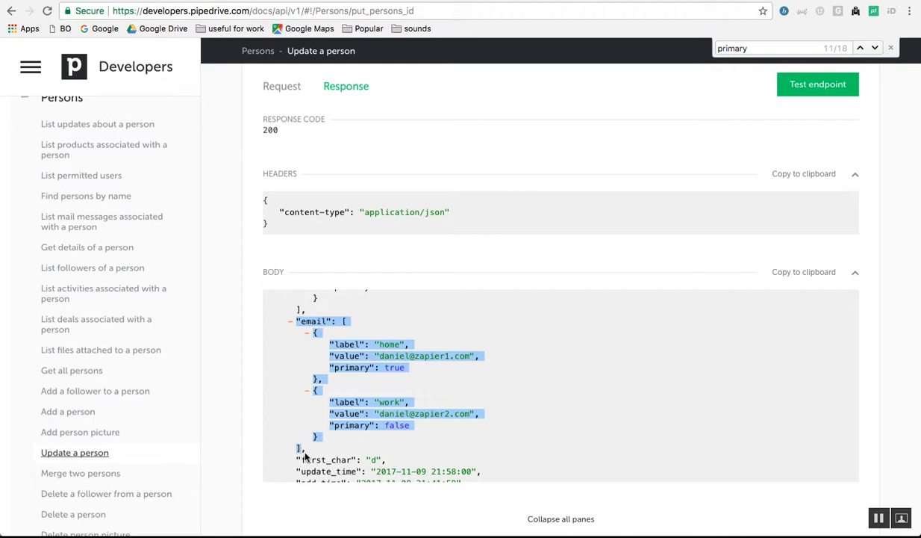
key("ctrl+Tab")
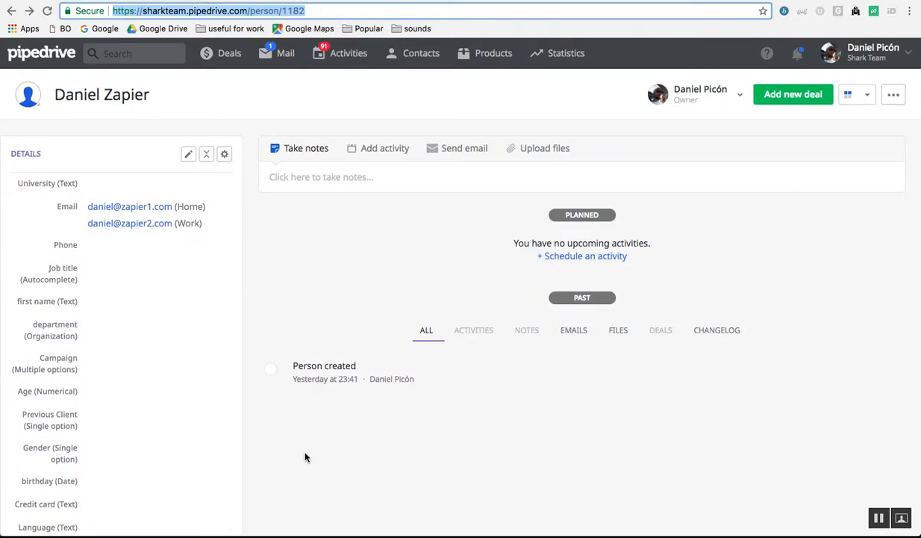
key("ctrl+Tab")
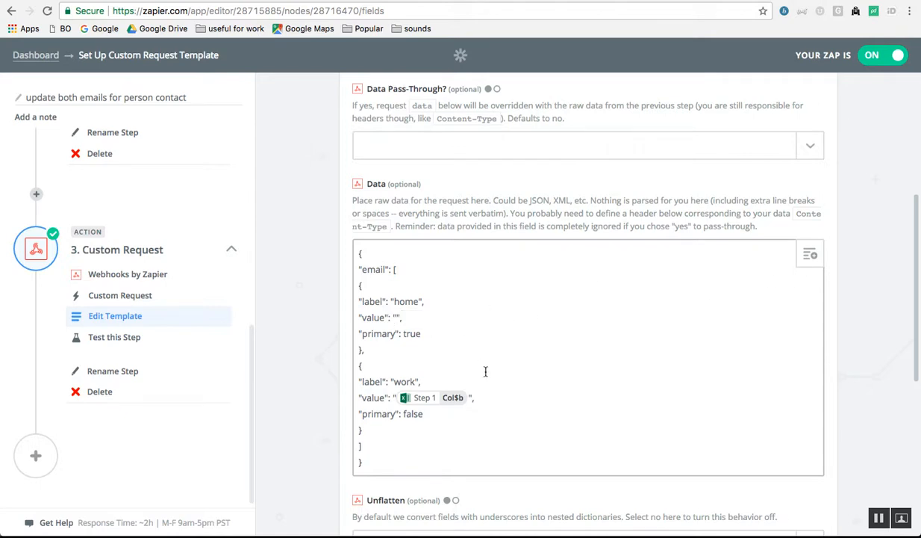
- Map the home email value to Updated Row Col$a and the work email value to Col$b
key("BackSpace")
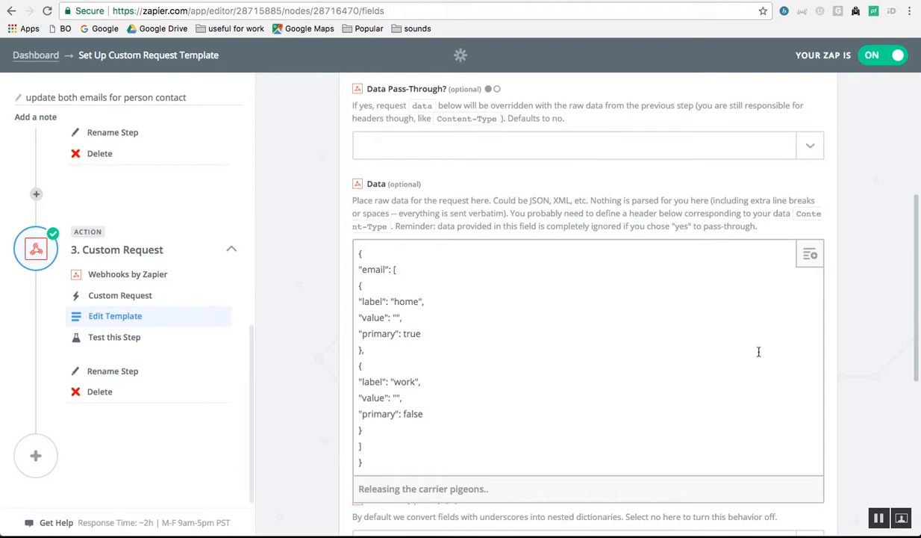
scroll(771, 371, "down", 3)
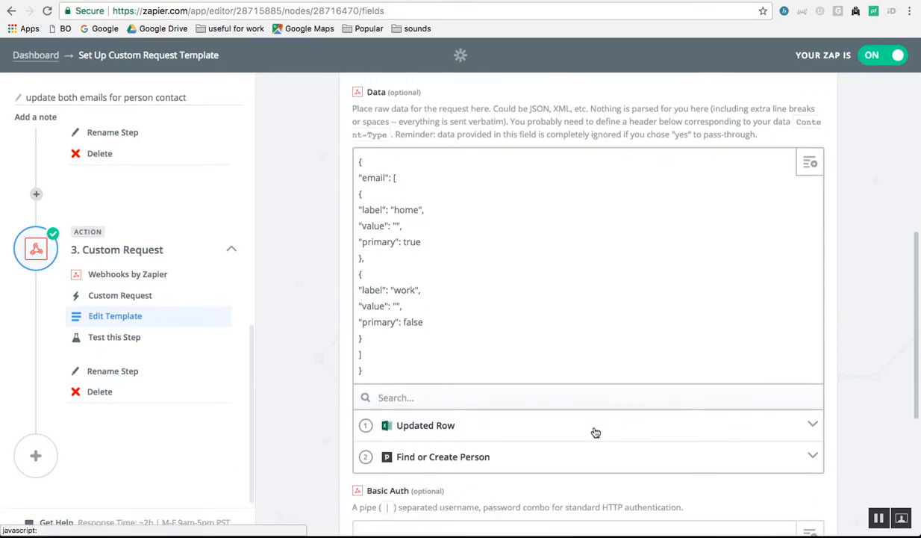
left_click(595, 431)
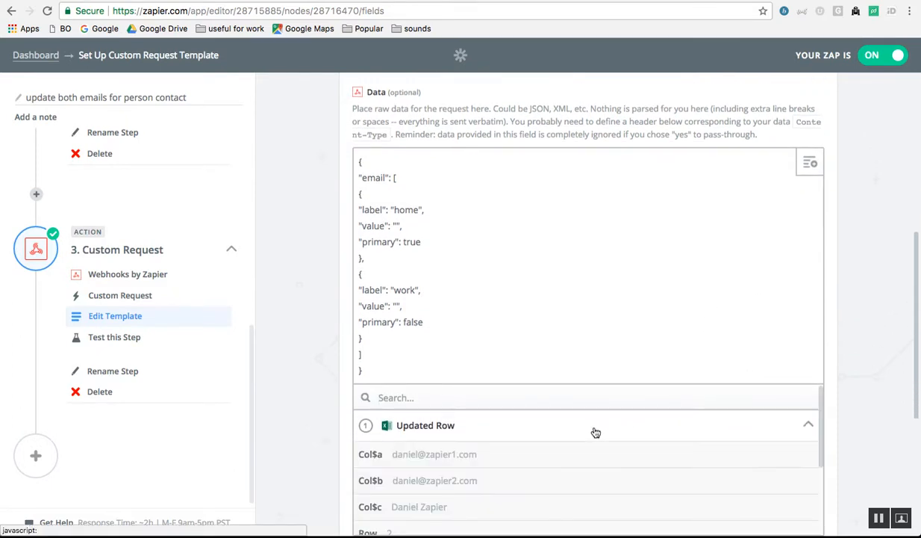
left_click(530, 458)
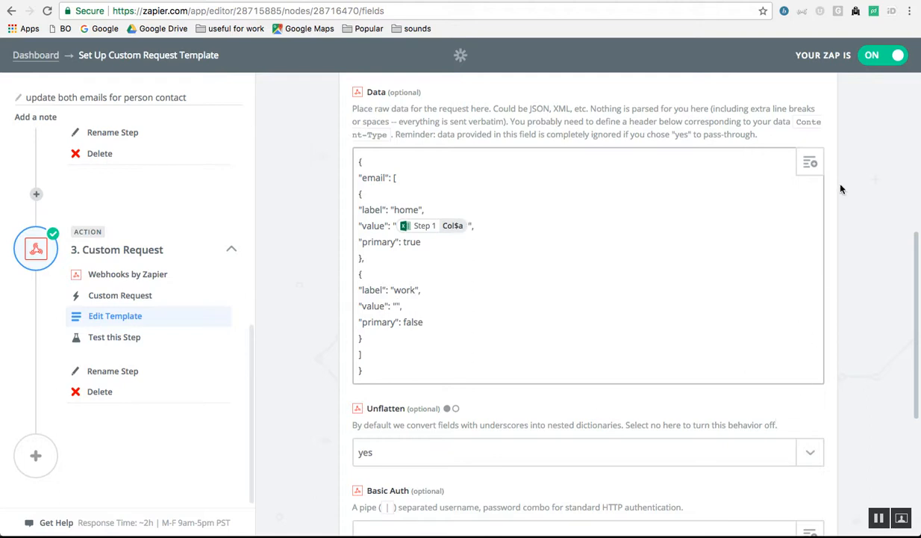
left_click(806, 157)
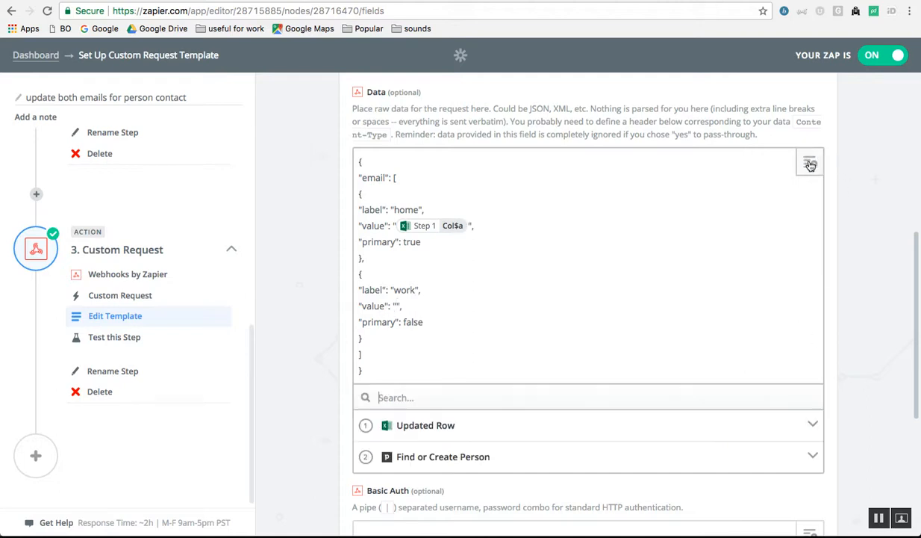
left_click(501, 440)
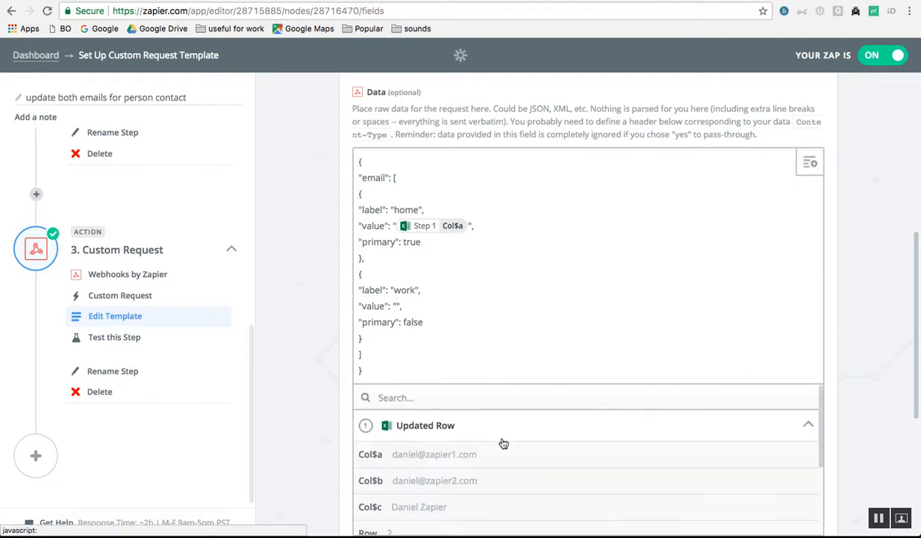
left_click(421, 483)
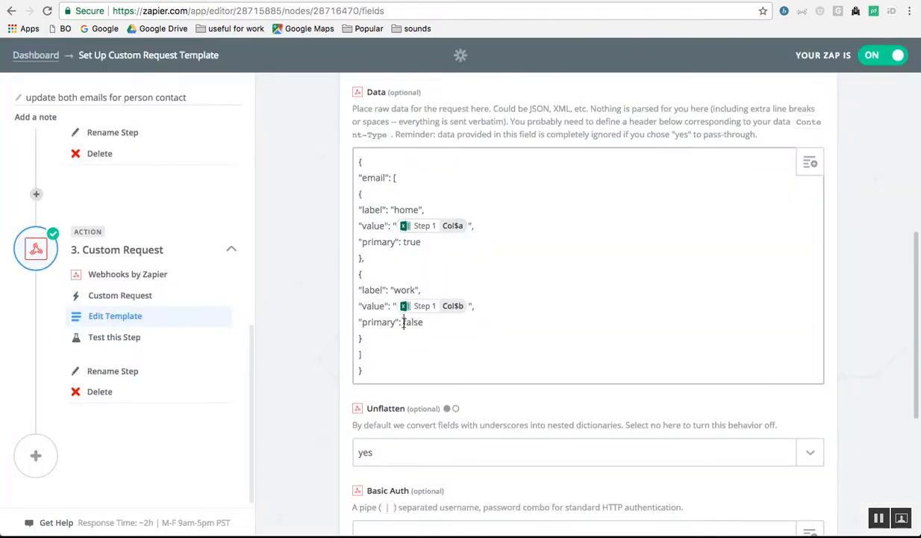
- Check the home/work primary flags (true/false) and the content-type header in the request
double_click(405, 322)
double_click(411, 242)
left_click(493, 209)
scroll(469, 395, "down", 2)
scroll(471, 397, "down", 2)
left_click(446, 453)
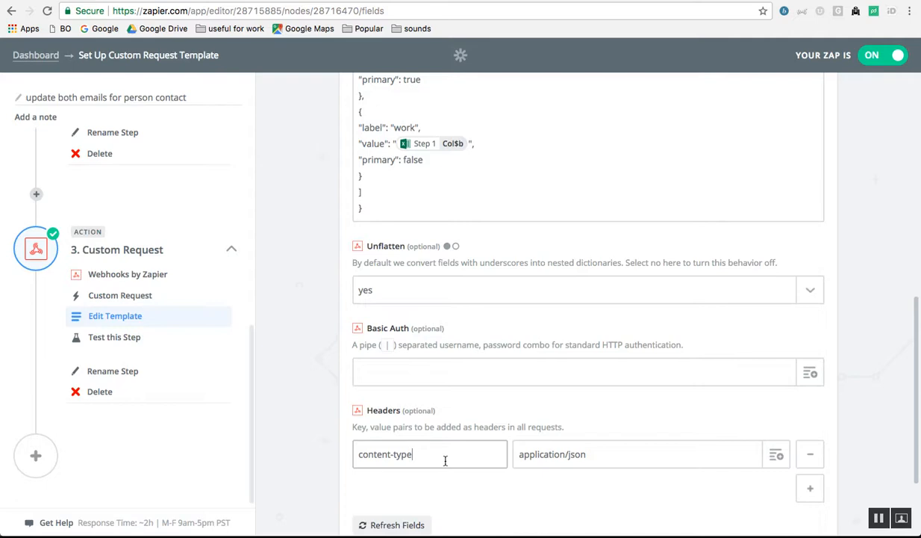
key("ctrl+Tab")
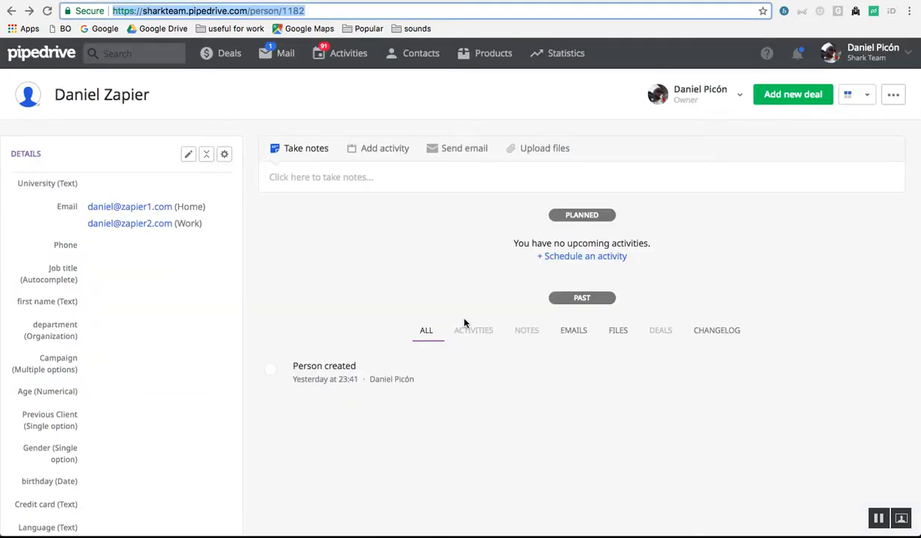
- Compare the Update a person example request and response in the Pipedrive API docs
key("ctrl+Tab")
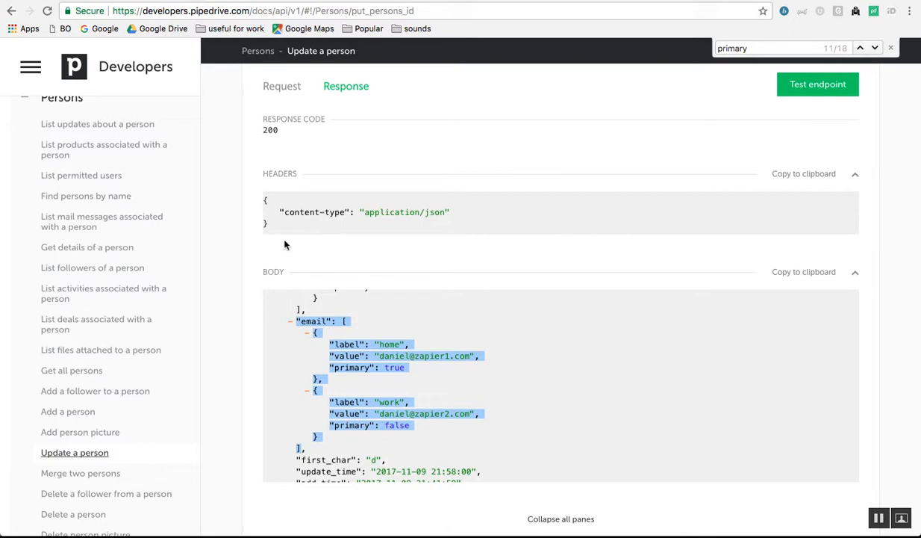
left_click(242, 268)
scroll(260, 290, "down", 3)
scroll(260, 289, "up", 3)
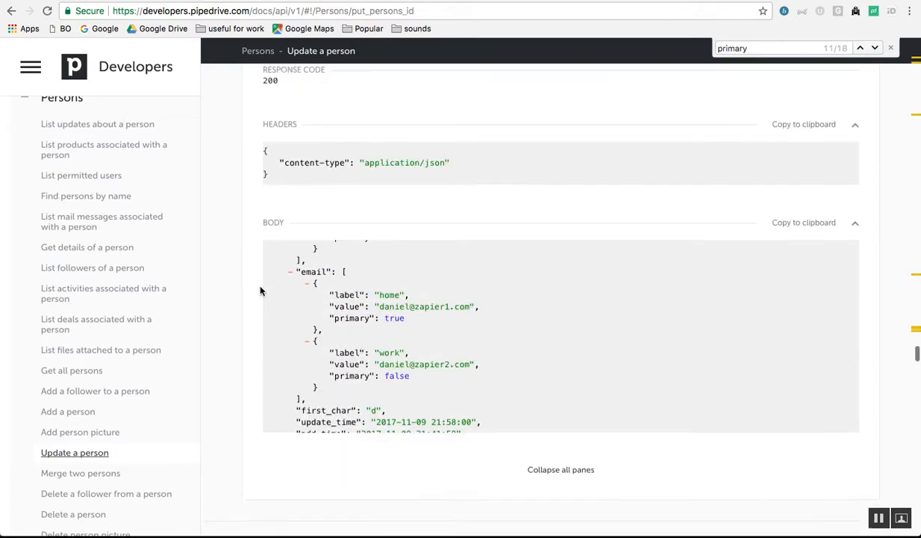
scroll(284, 287, "down", 1)
scroll(308, 221, "up", 3)
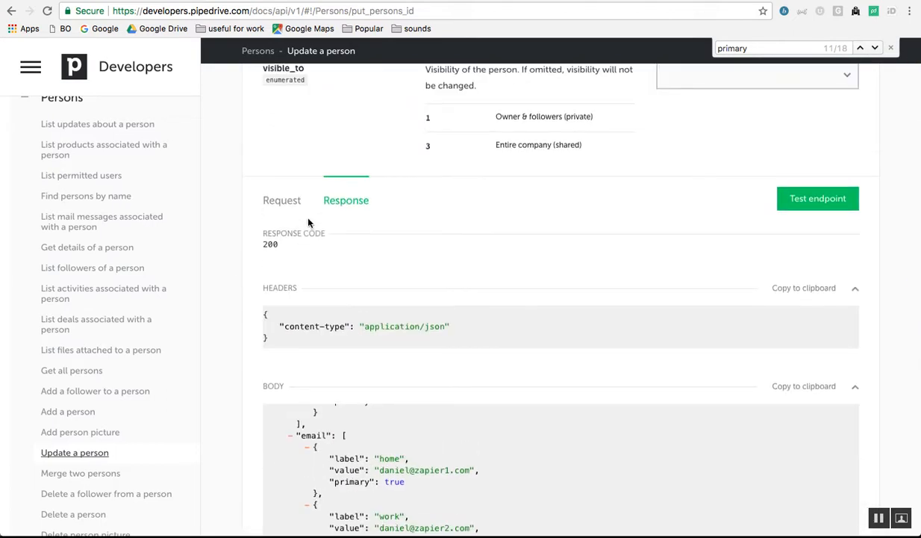
scroll(349, 171, "up", 10)
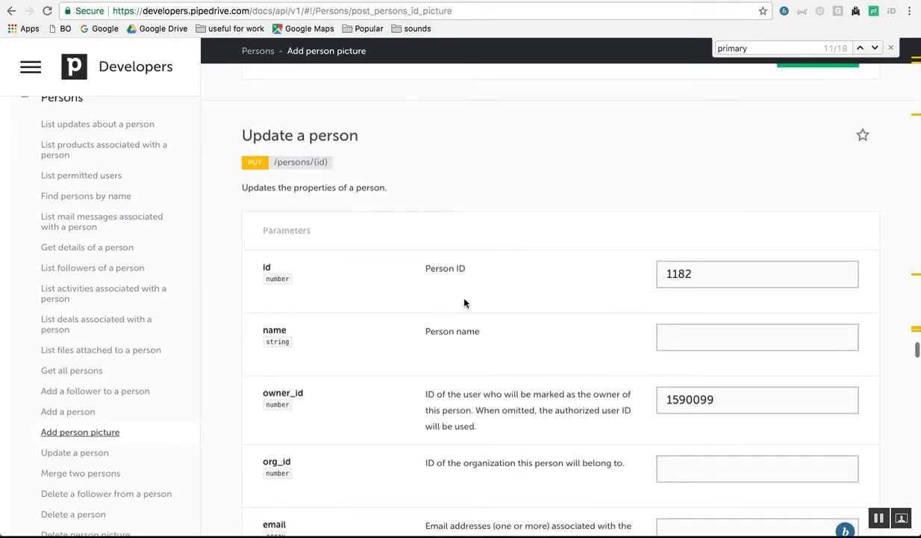
scroll(464, 303, "down", 3)
scroll(465, 302, "down", 8)
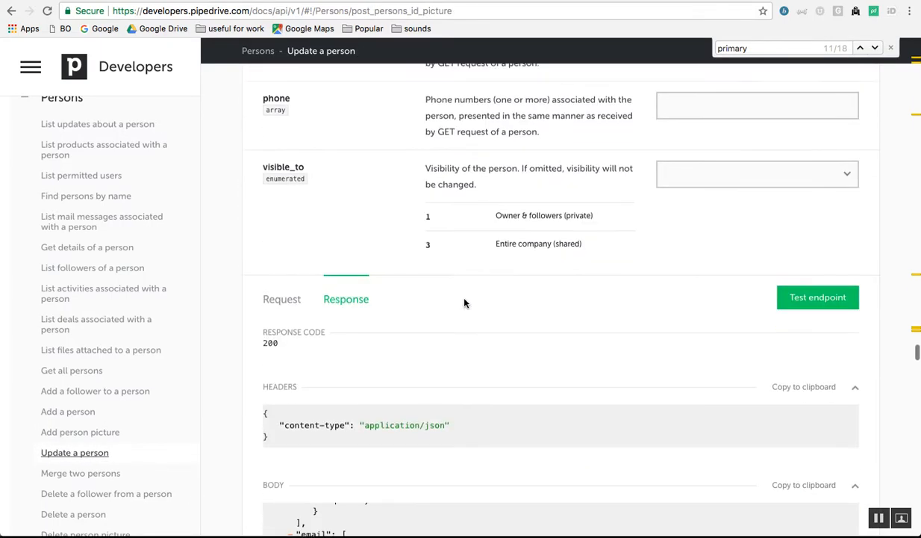
left_click(283, 292)
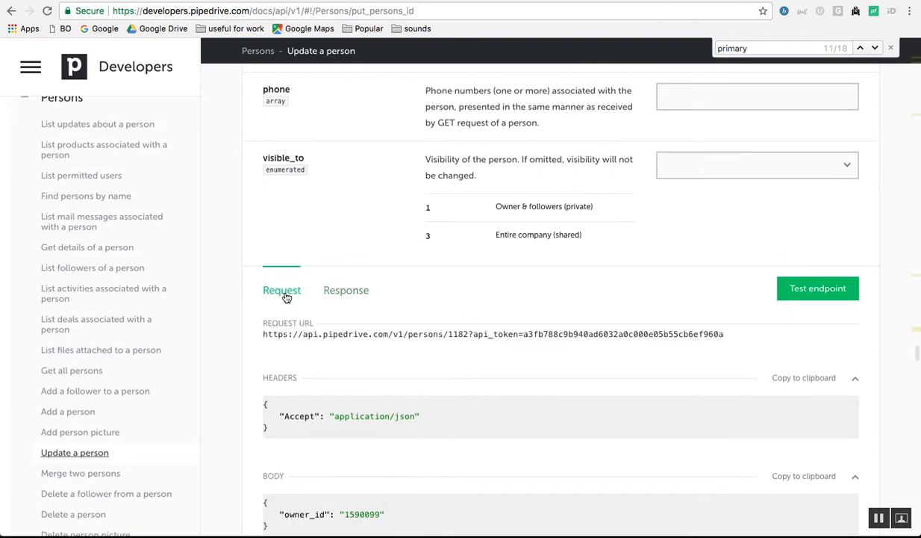
left_click(361, 291)
left_click(289, 292)
left_click(352, 297)
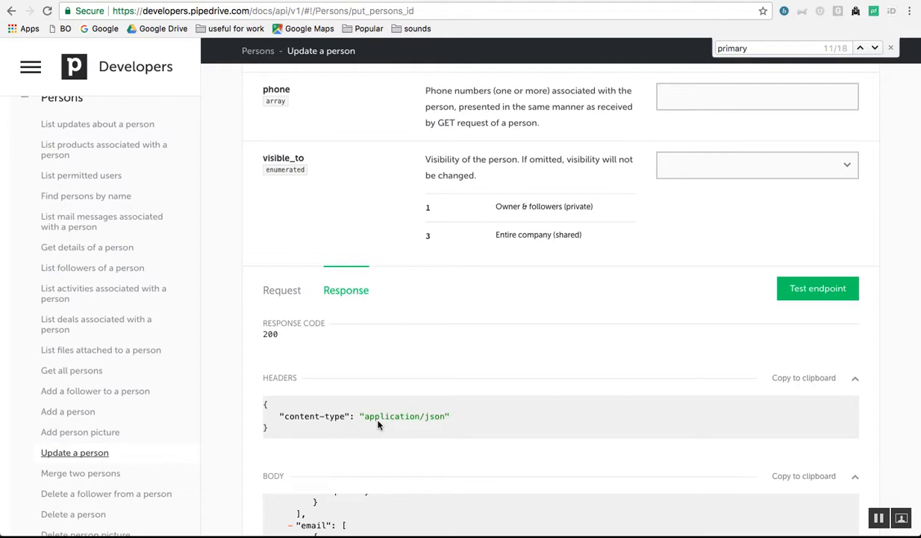
- Back in Zapier, confirm the content-type header is application/json
key("ctrl+Tab")
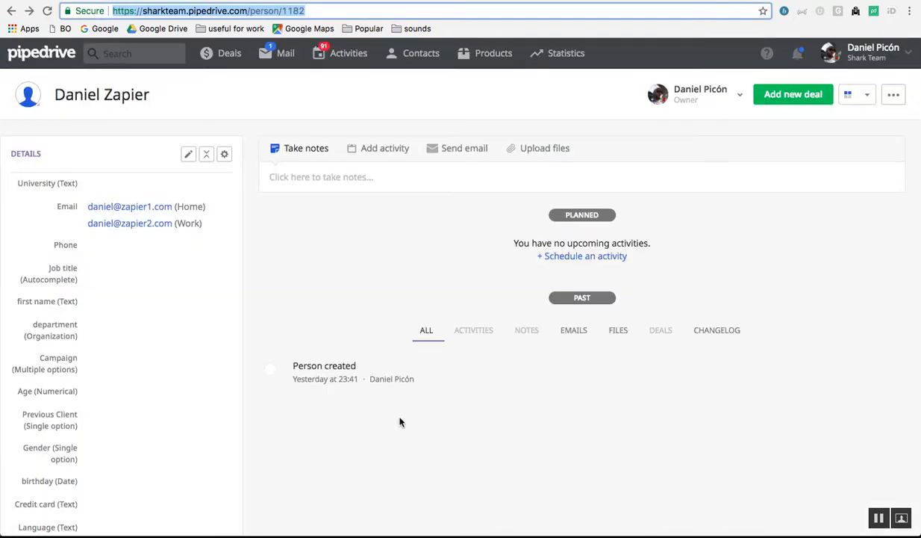
key("ctrl+Tab")
left_click(585, 448)
left_click(519, 364)
scroll(520, 363, "up", 1)
scroll(521, 363, "down", 2)
scroll(520, 363, "up", 6)
scroll(520, 363, "up", 3)
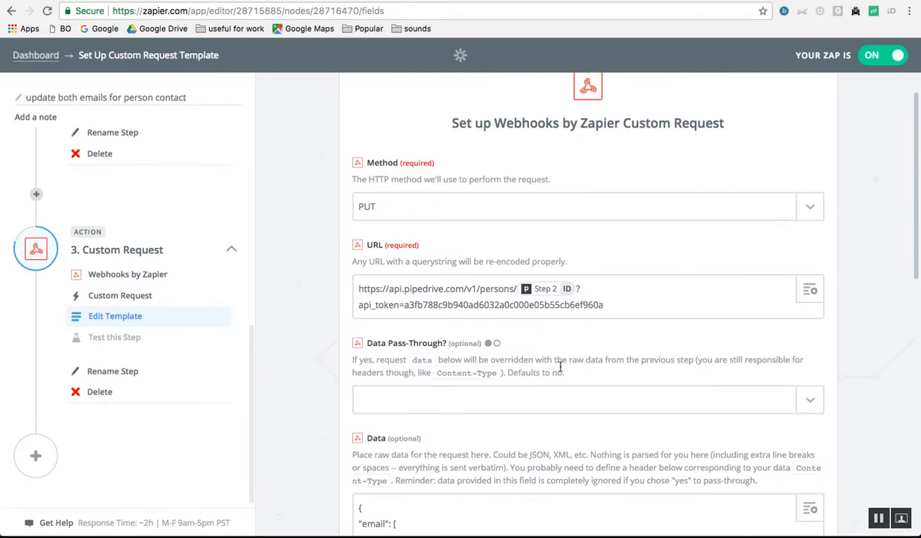
left_click(510, 304)
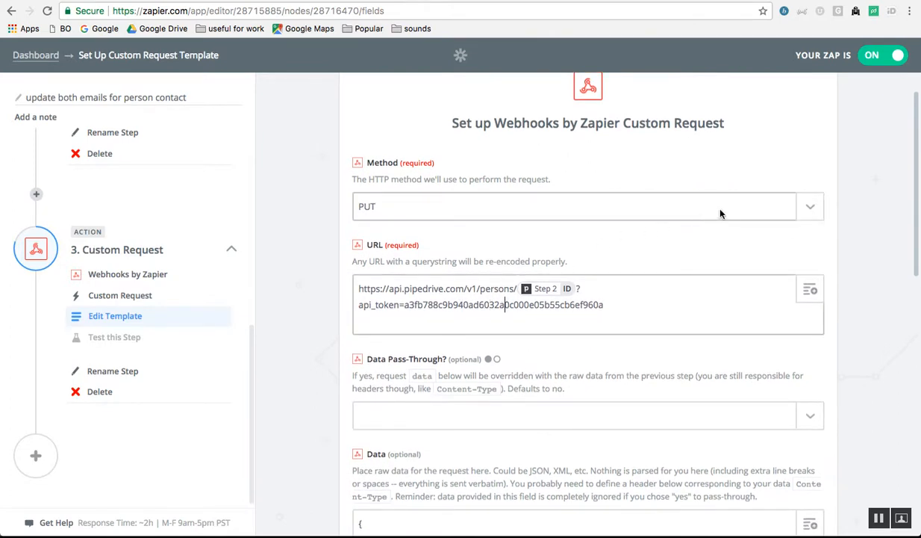
left_click(798, 207)
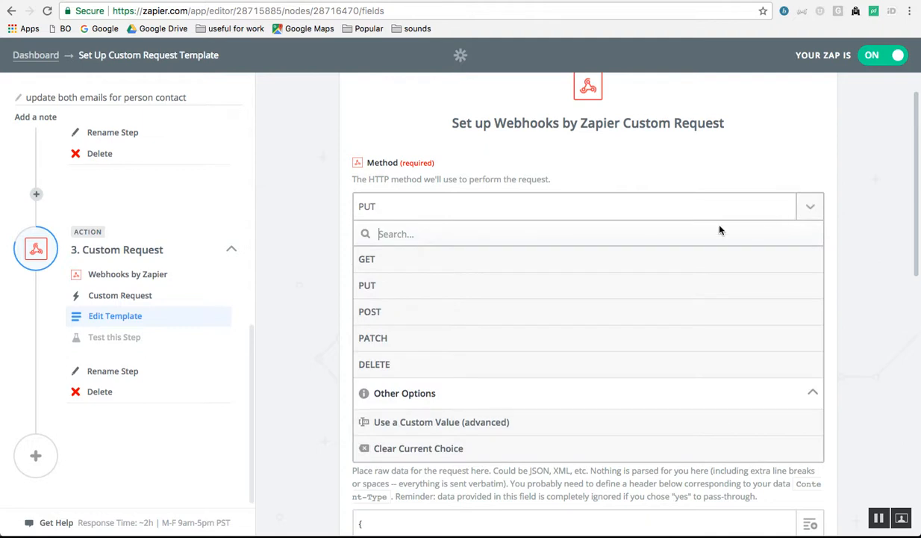
left_click(735, 141)
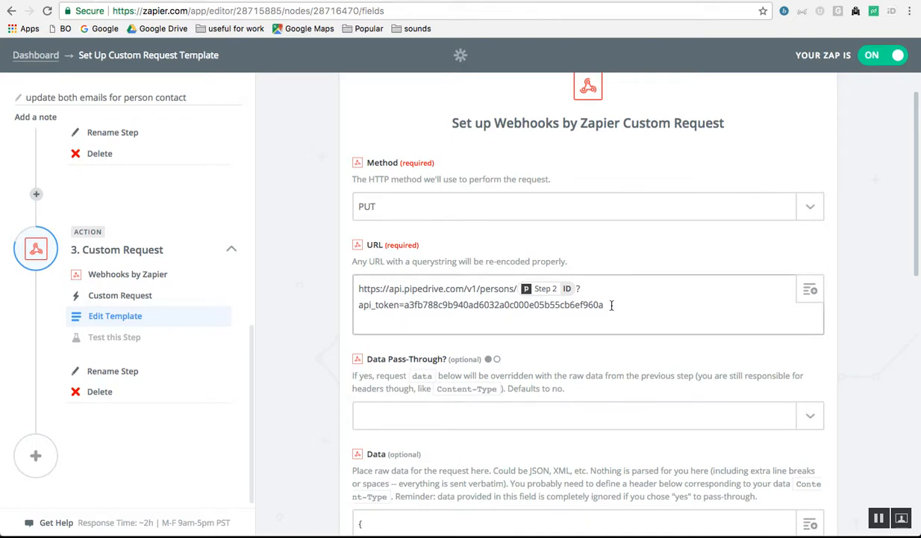
key("ctrl+Tab")
key("ctrl+Tab")
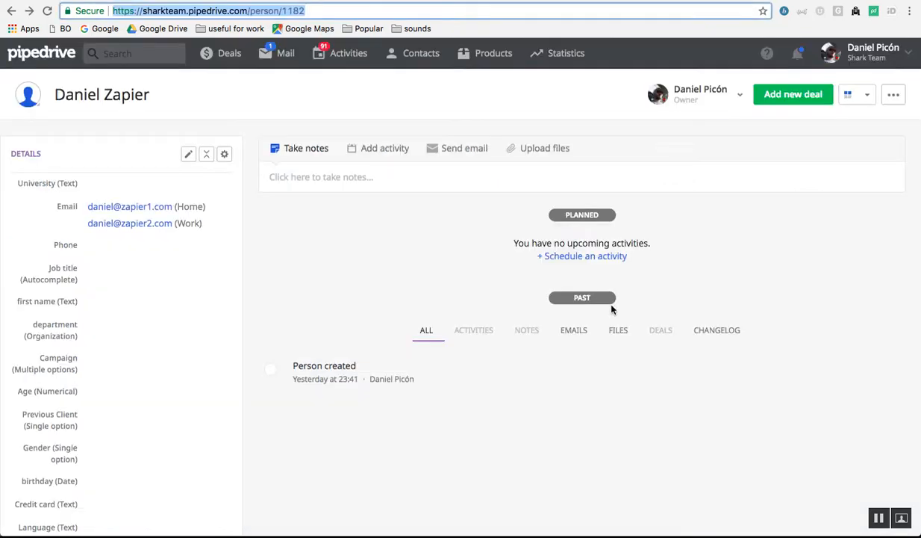
scroll(387, 344, "up", 4)
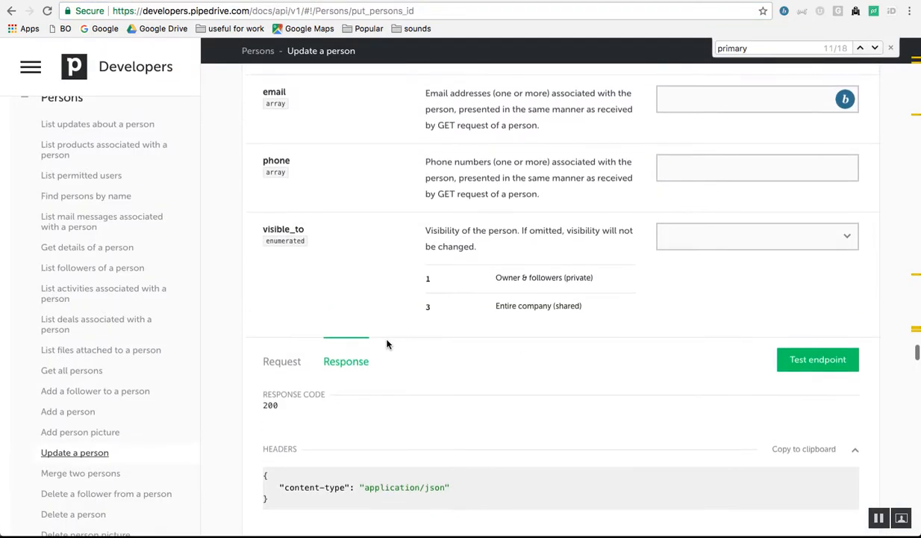
scroll(387, 344, "down", 4)
scroll(386, 344, "down", 1)
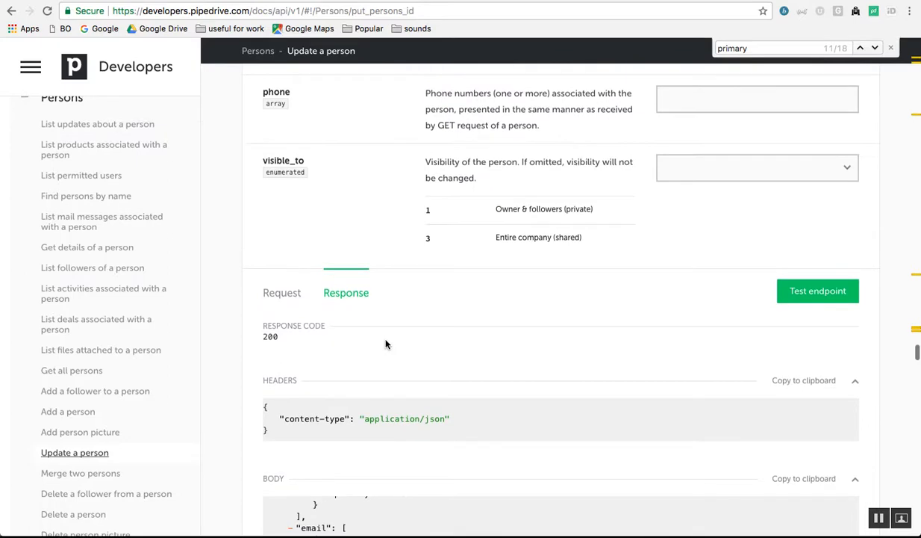
left_click(296, 293)
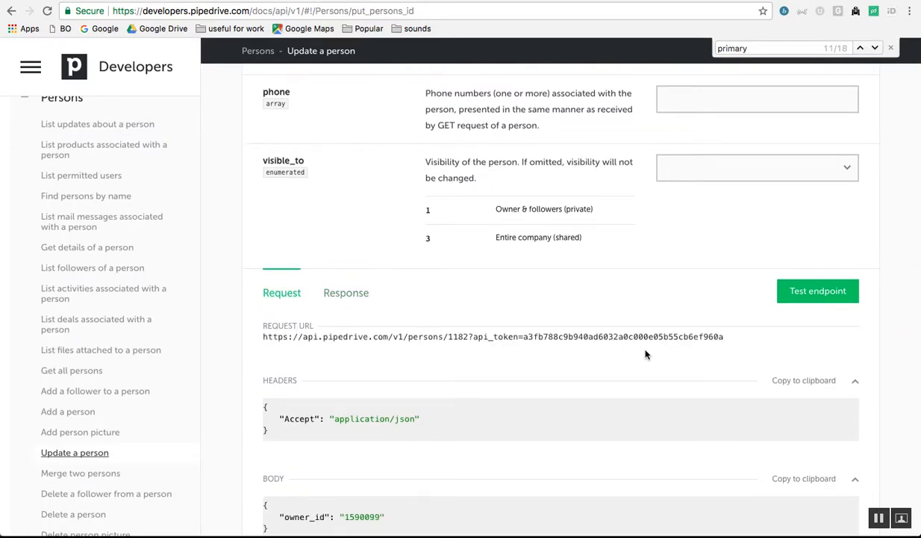
left_click_drag(728, 341, 253, 342)
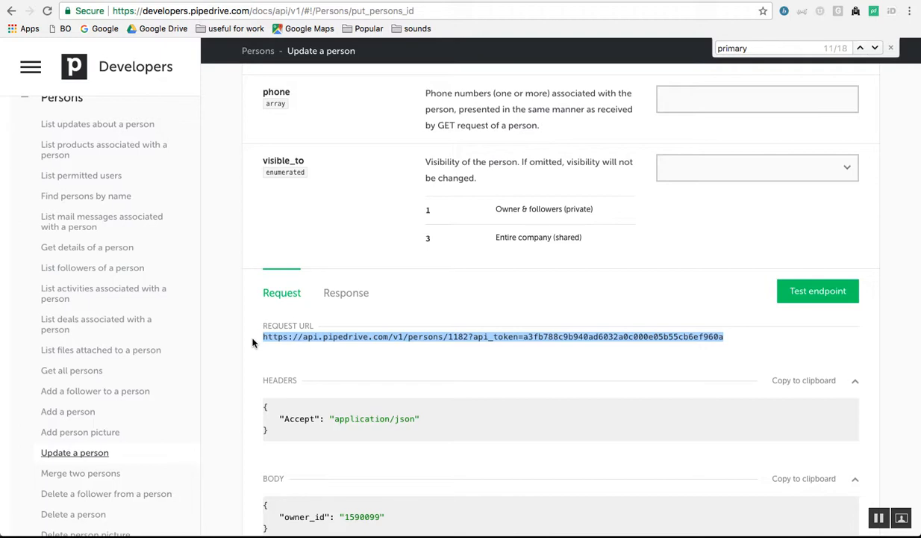
key("ctrl+Tab")
key("ctrl+Tab")
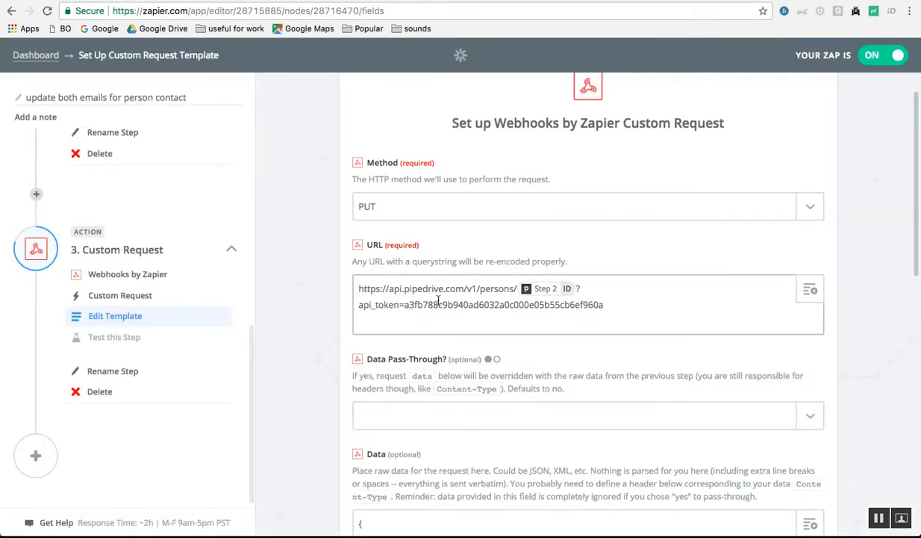
- Switch to the Pipedrive API docs 'Update a person' page with its sample request URL
key("ctrl+shift+Tab")
key("ctrl+shift+Tab")
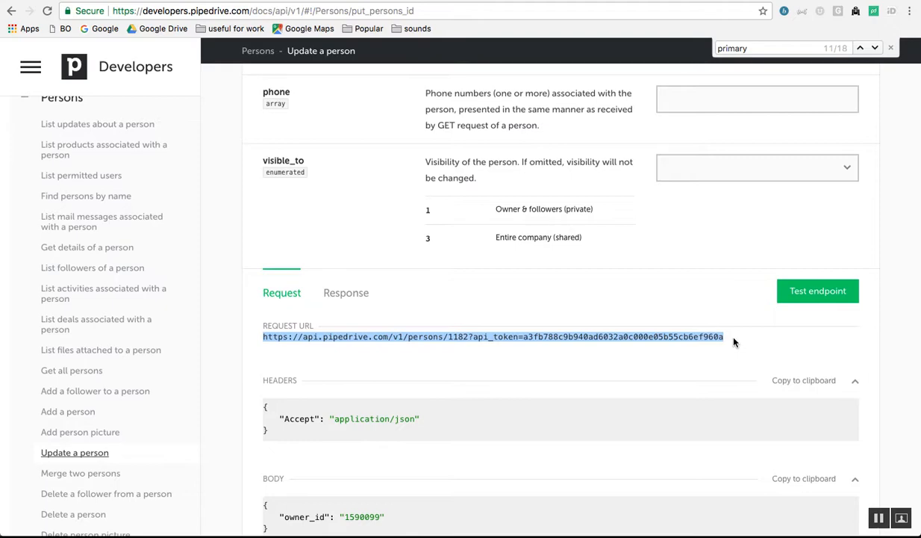
- Look up the personal API token under Pipedrive Settings > API, then return to Zapier's Custom Request form
key("ctrl+Tab")
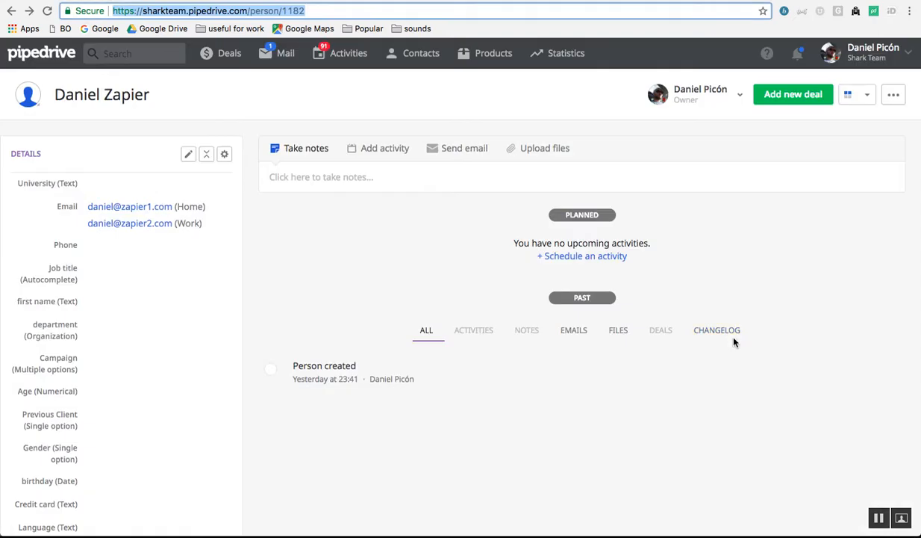
left_click(855, 48)
left_click(858, 117)
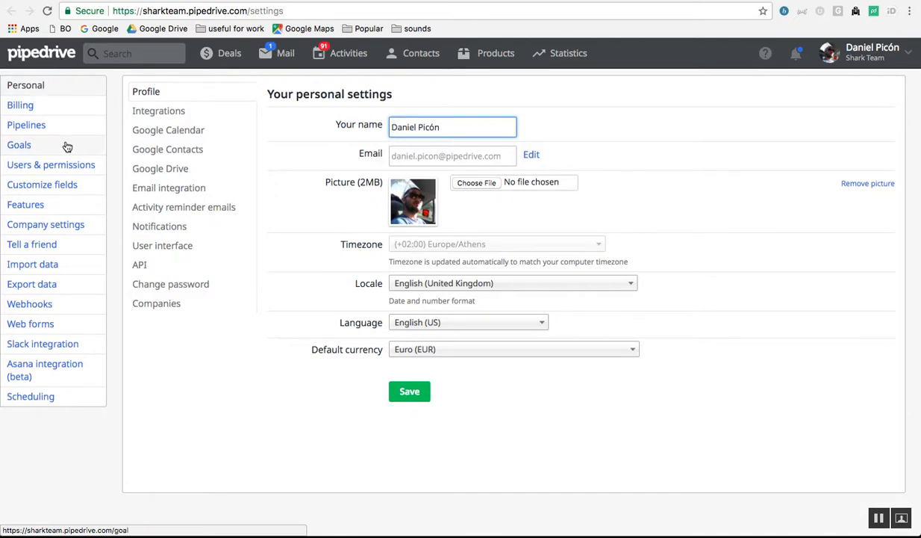
left_click(165, 266)
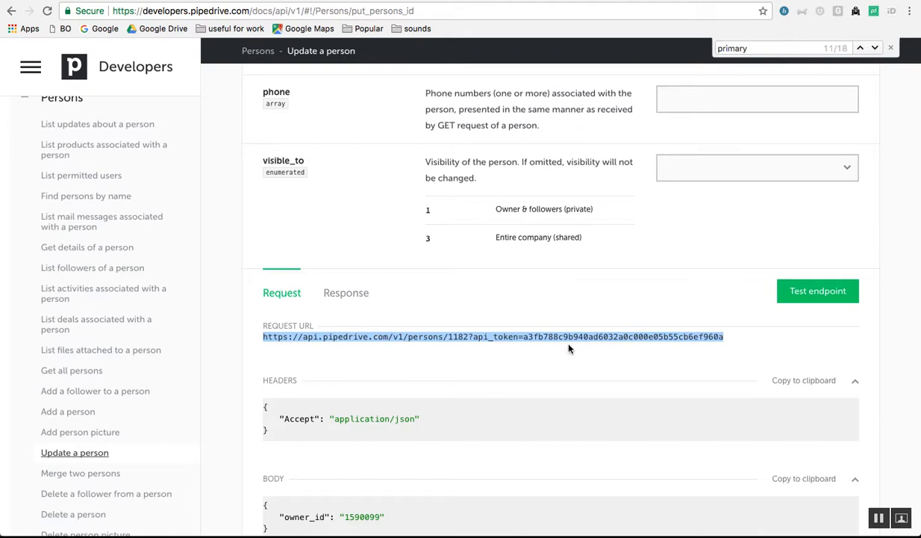
scroll(551, 224, "up", 4)
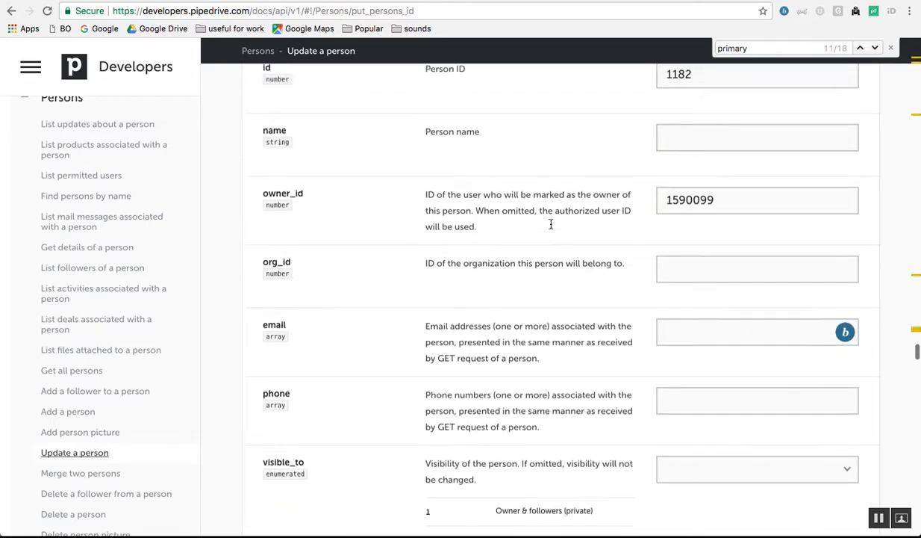
scroll(551, 224, "up", 1)
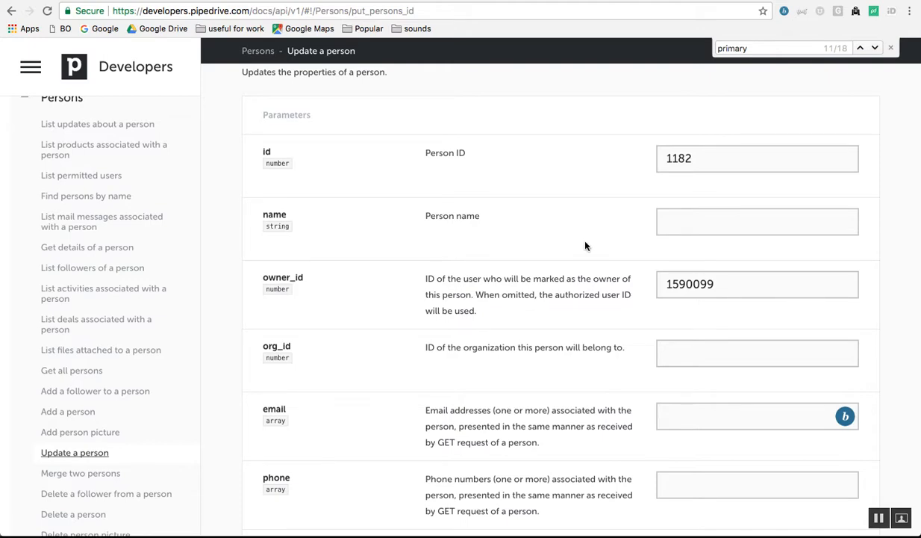
scroll(585, 246, "down", 3)
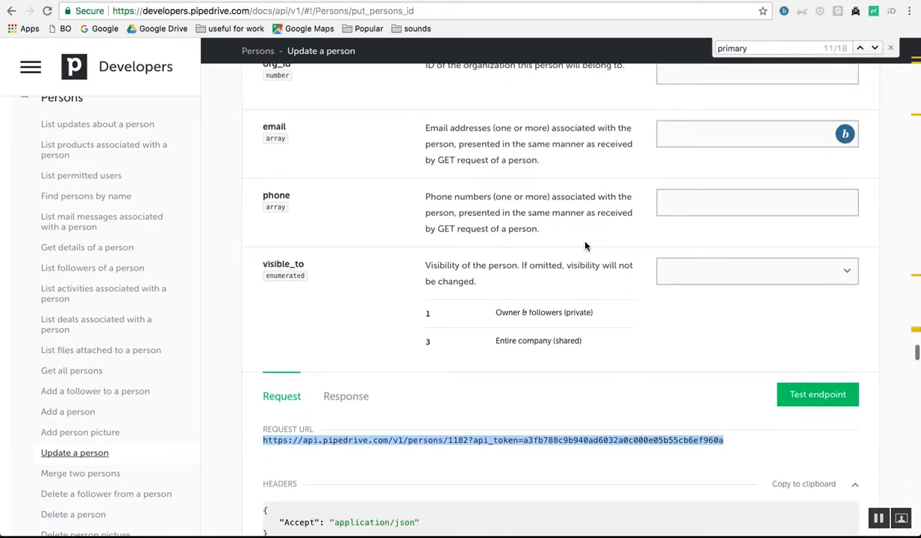
key("ctrl+Tab")
key("ctrl+Tab")
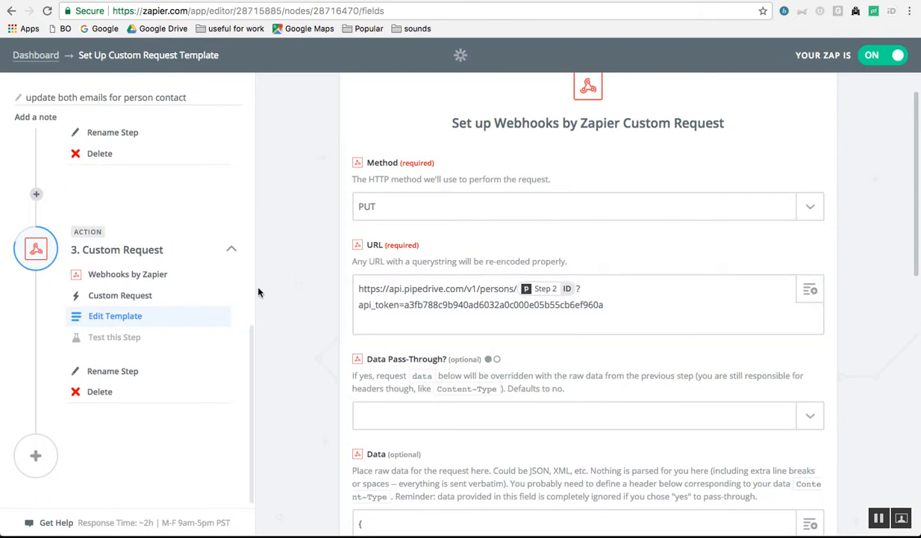
scroll(108, 254, "up", 5)
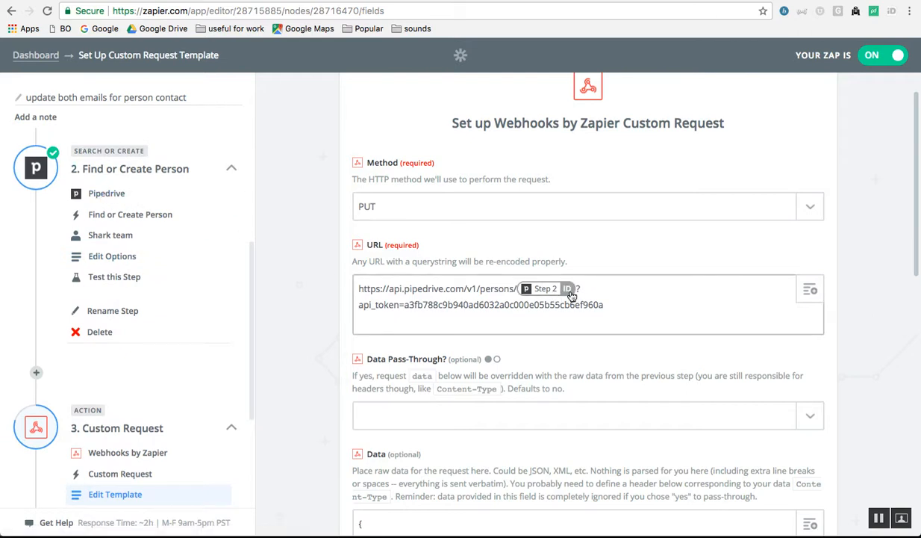
key("BackSpace")
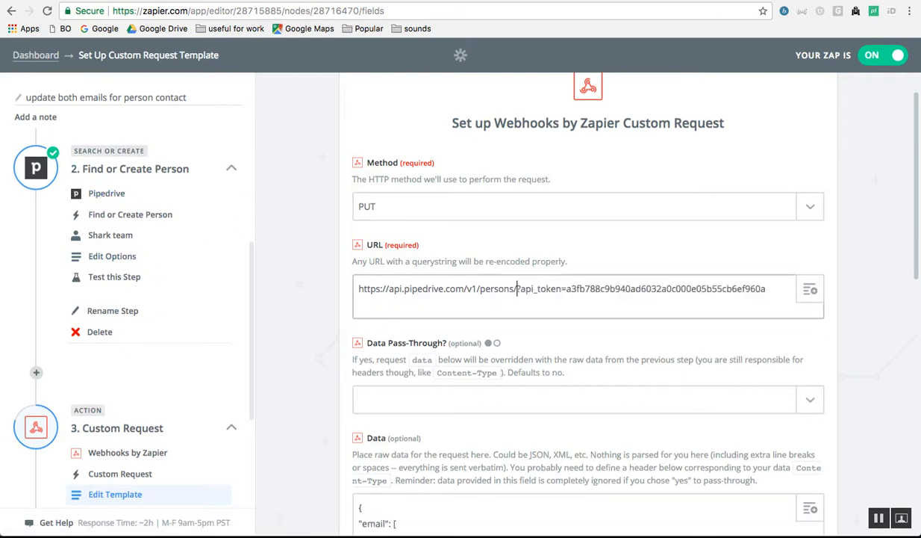
type("4634")
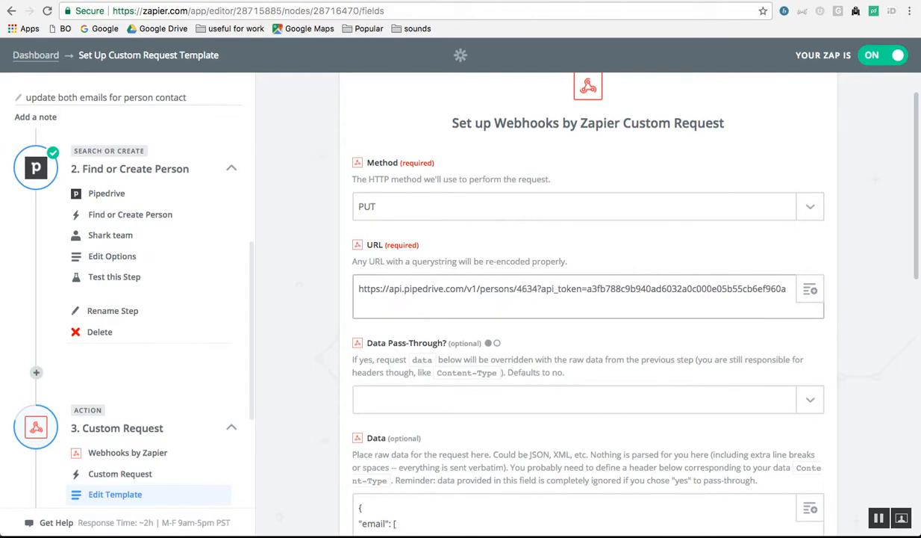
key("BackSpace")
key("BackSpace")
key("BackSpace")
key("BackSpace")
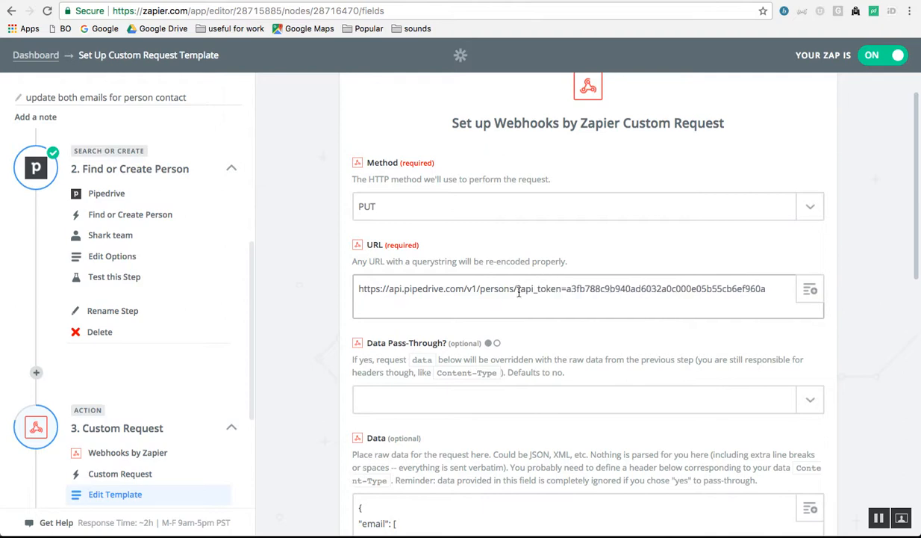
left_click(812, 292)
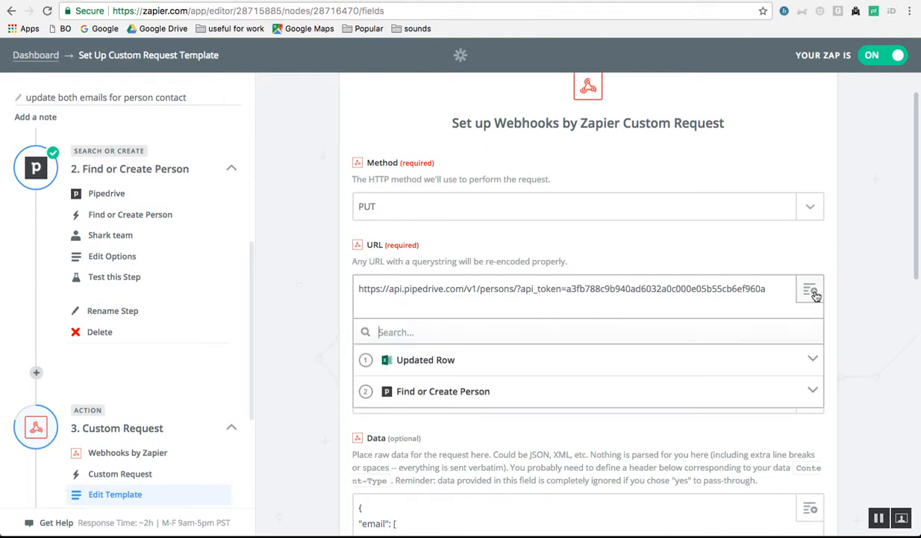
left_click(503, 401)
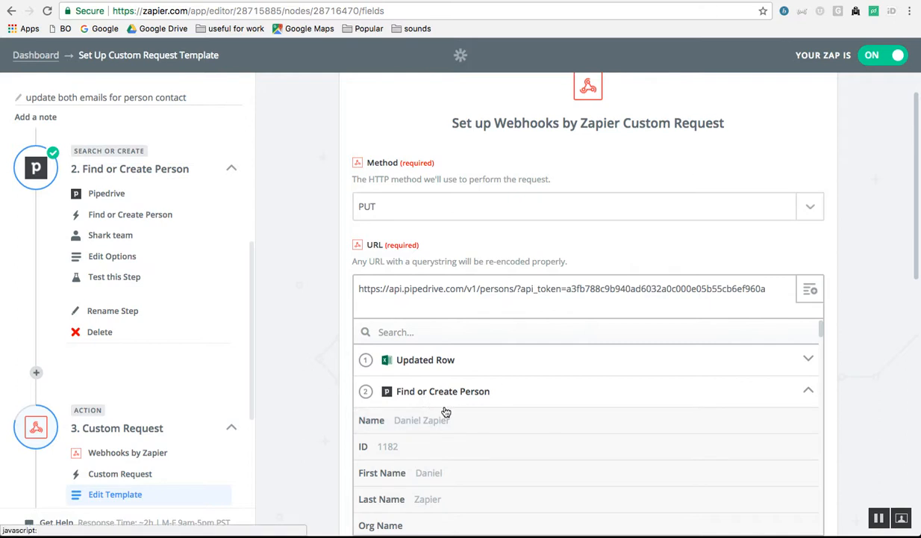
scroll(467, 414, "down", 2)
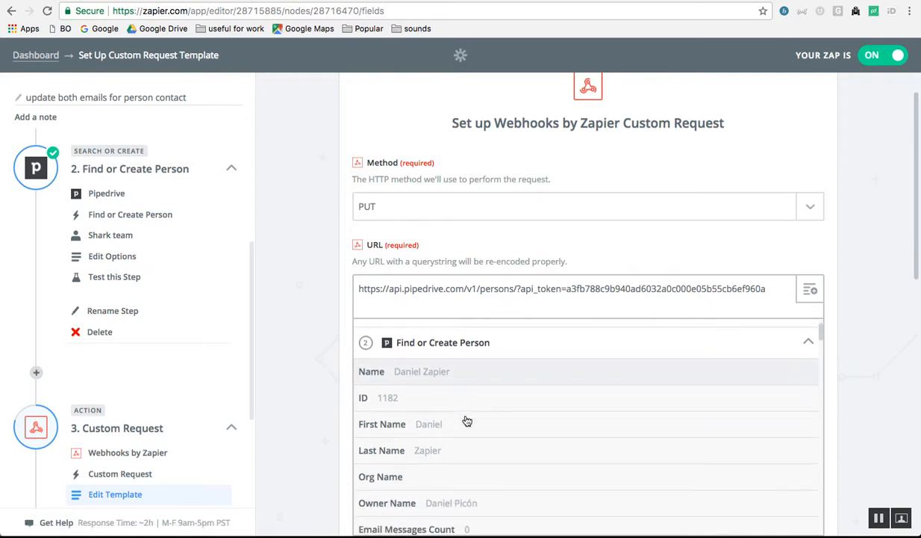
left_click(421, 397)
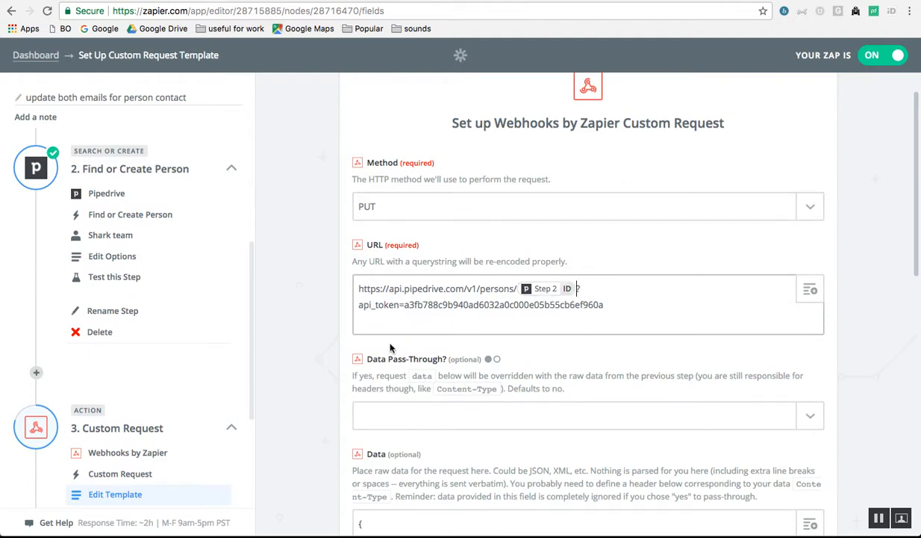
scroll(390, 347, "down", 4)
scroll(390, 347, "down", 1)
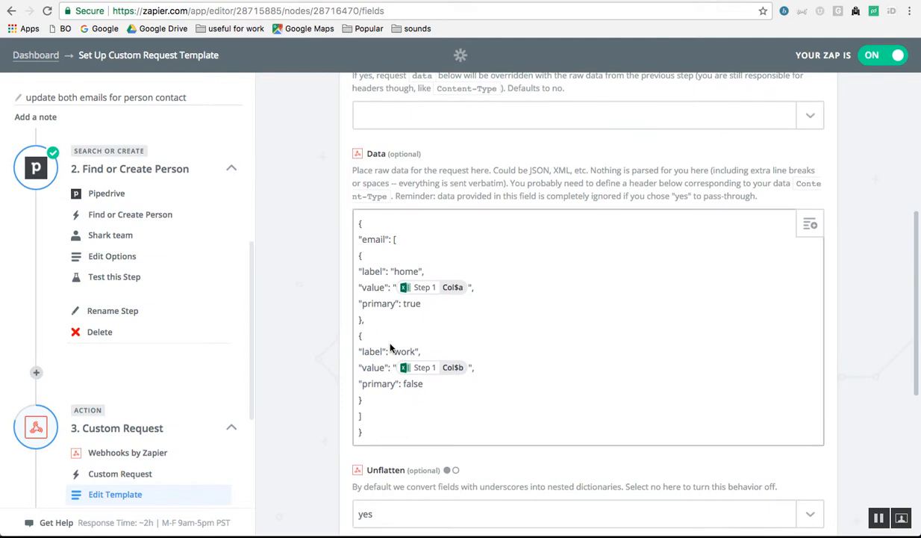
scroll(390, 347, "up", 5)
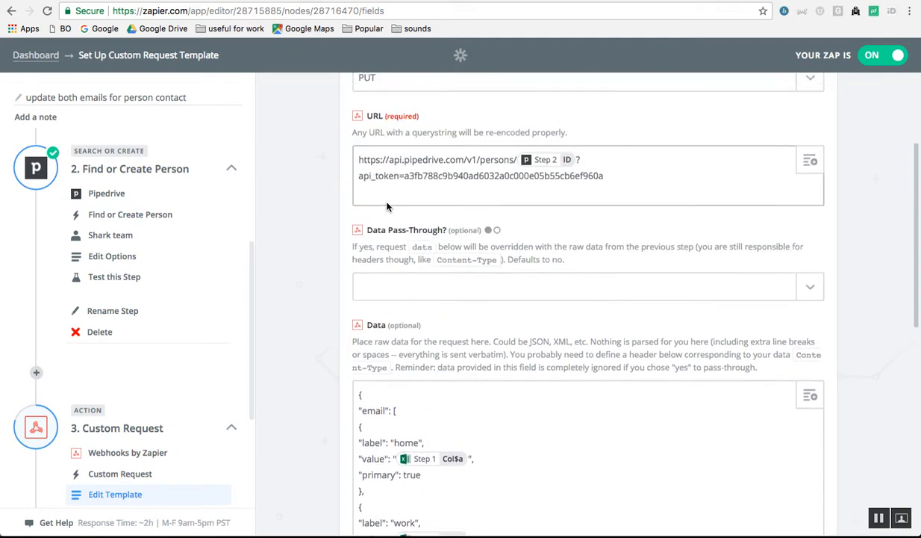
scroll(387, 206, "down", 5)
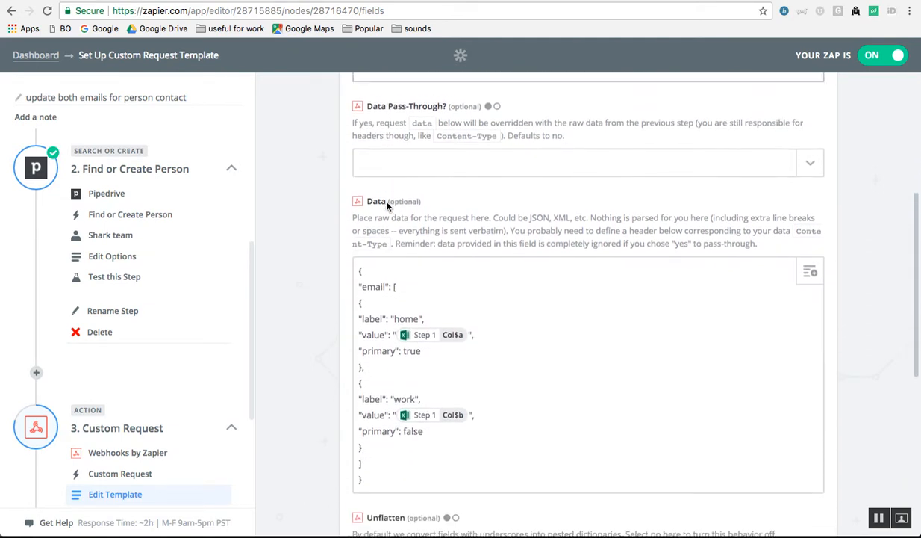
scroll(349, 319, "down", 3)
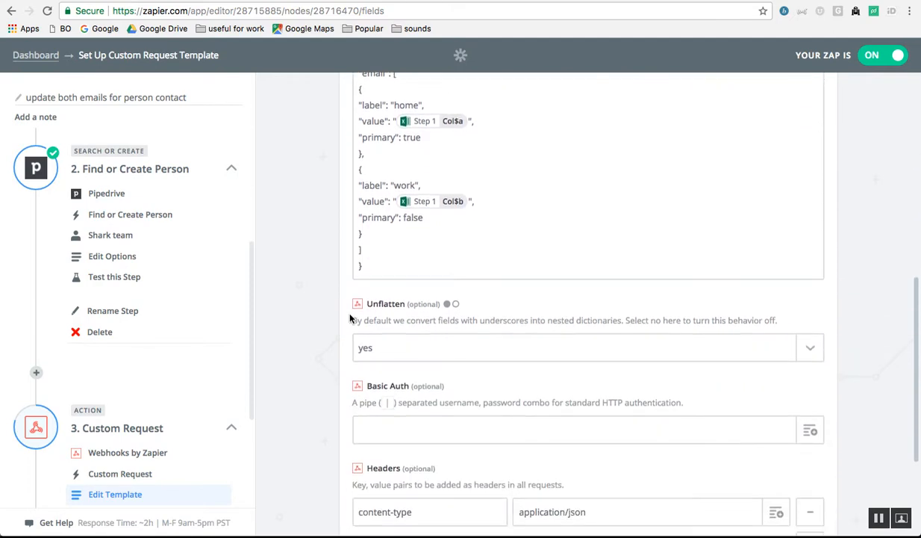
key("ctrl+Tab")
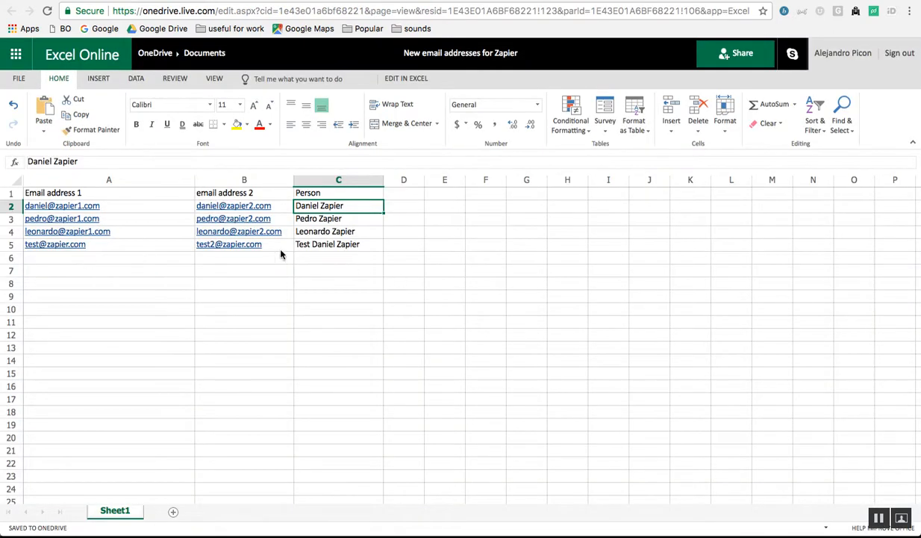
key("ctrl+shift+Tab")
scroll(430, 325, "down", 2)
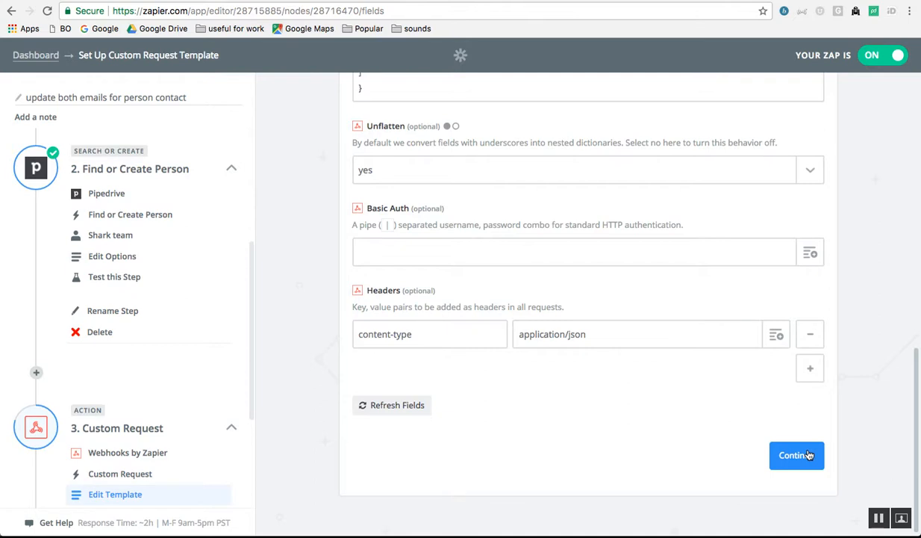
- Run the Custom Request test, finish the Zap, and go back to the Pipedrive person record
left_click(809, 455)
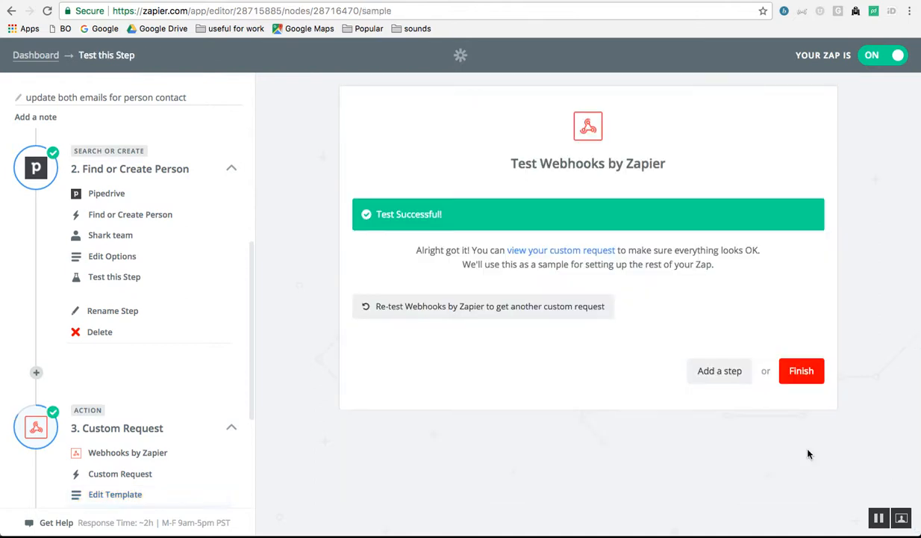
left_click(802, 371)
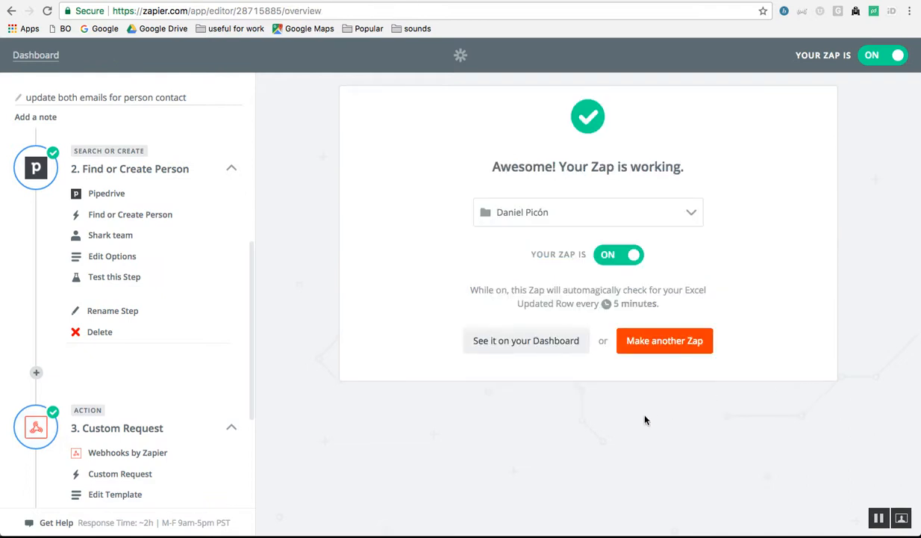
key("ctrl+Tab")
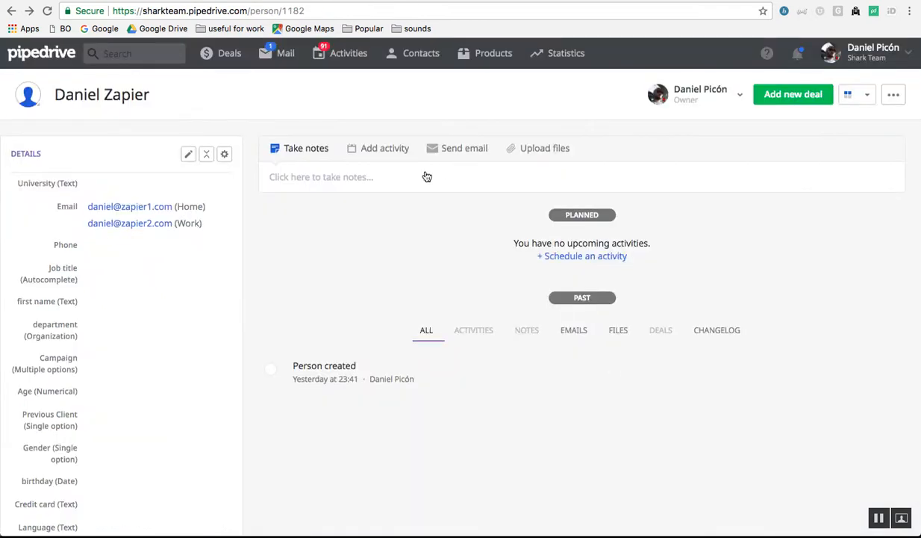